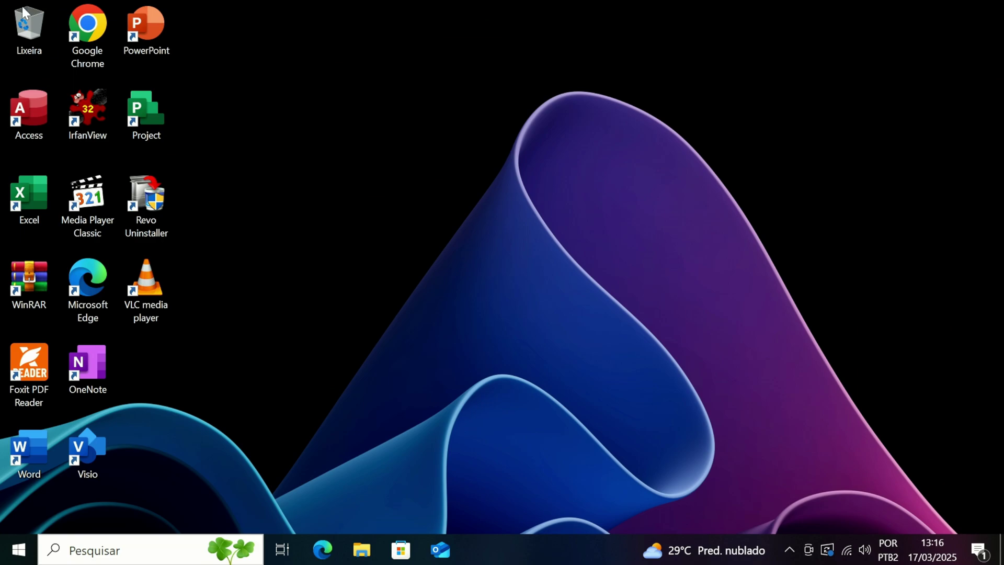
Search Google in Chrome for "windows pc health check" and open Microsoft Support's Portuguese article on using the app.
double_click(94, 41)
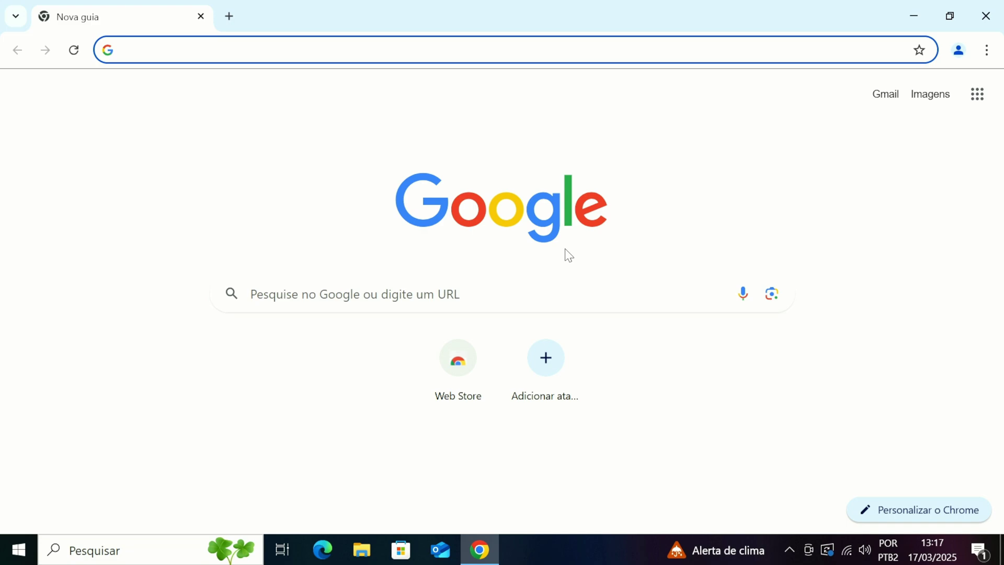
type("windows pc he")
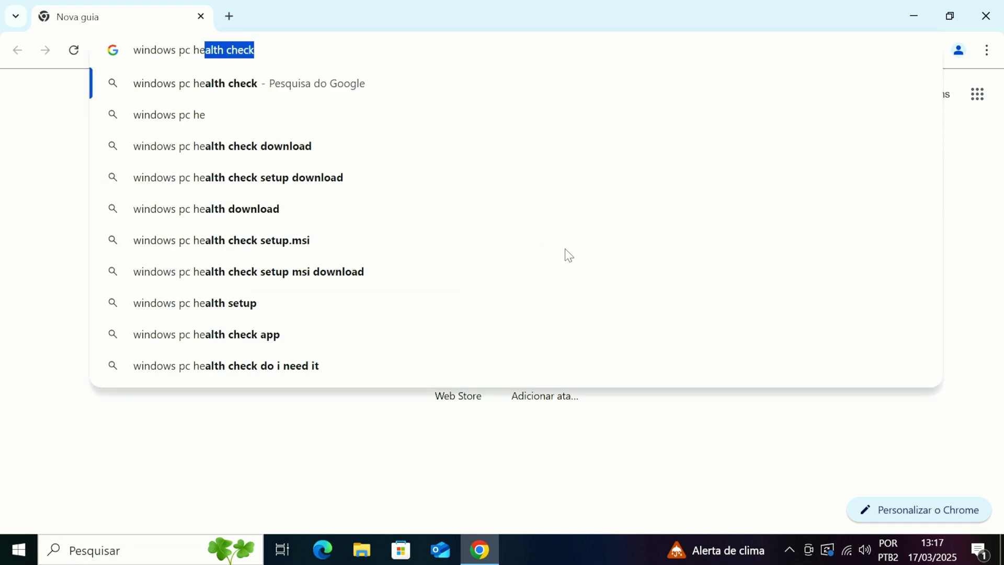
key("Return")
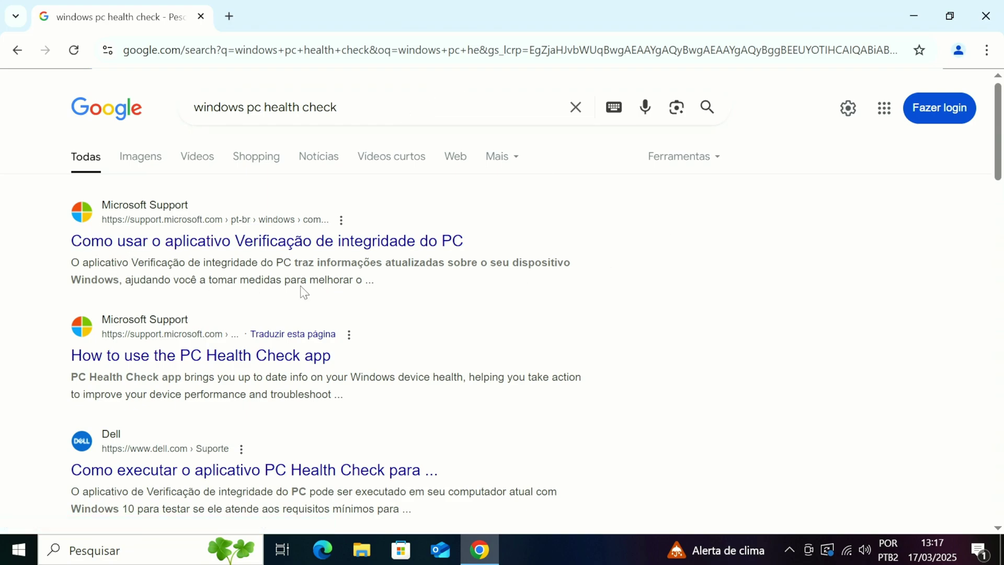
left_click(244, 252)
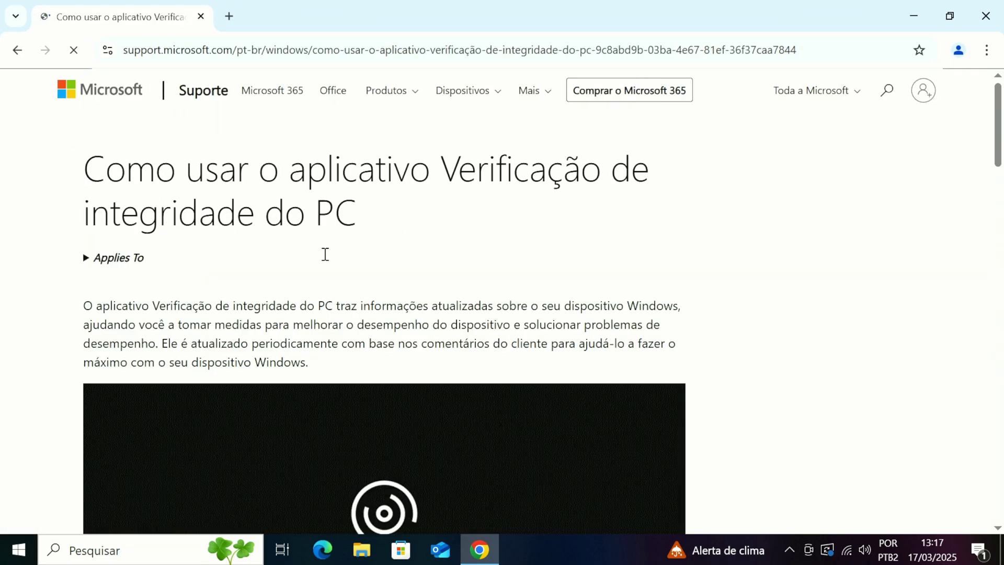
Download the PC Health Check installer through the article's aka.ms/GetPCHealthCheckApp link and run WindowsPCHealthCheckSetup.msi.
scroll(448, 241, "down", 10)
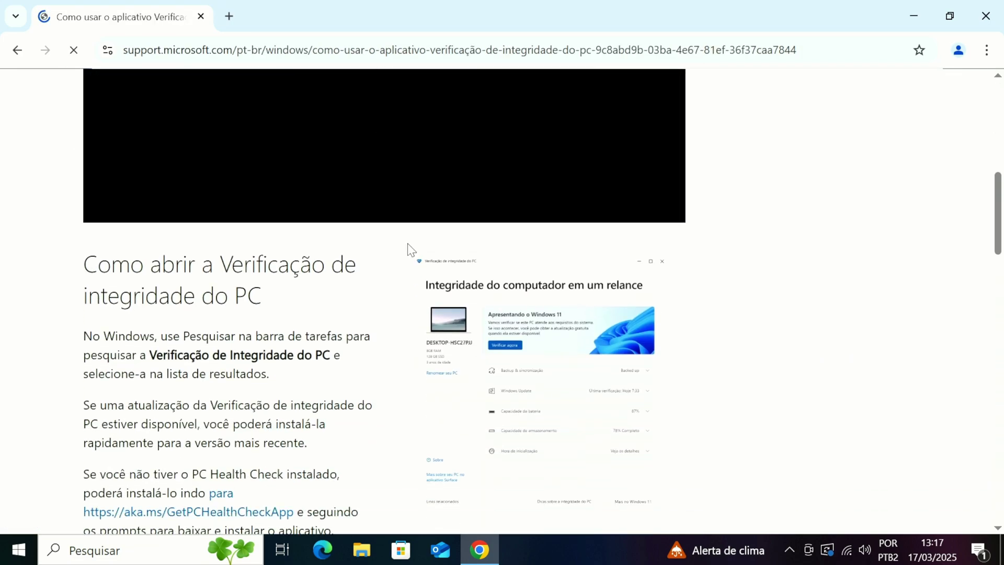
scroll(387, 243, "down", 3)
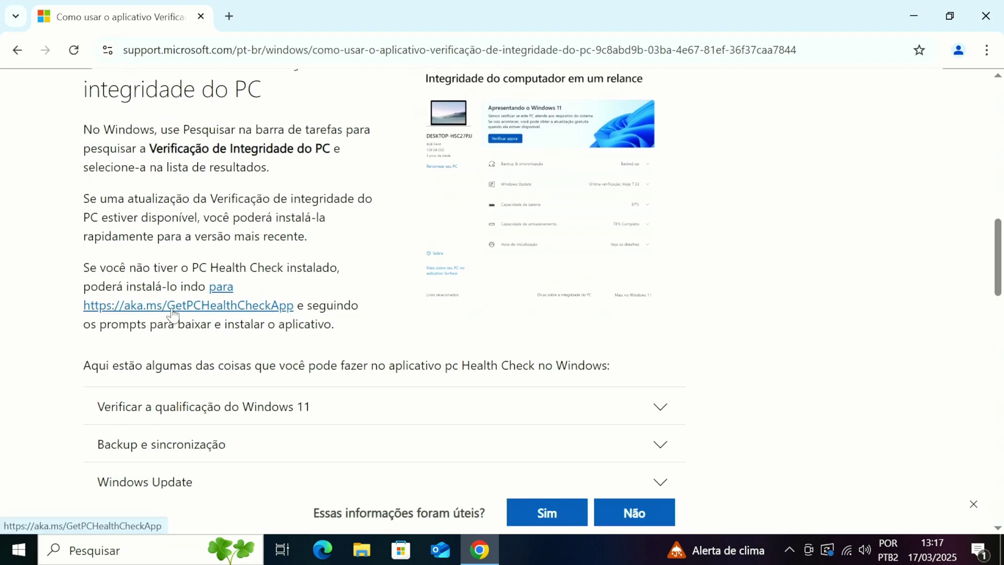
left_click(186, 314)
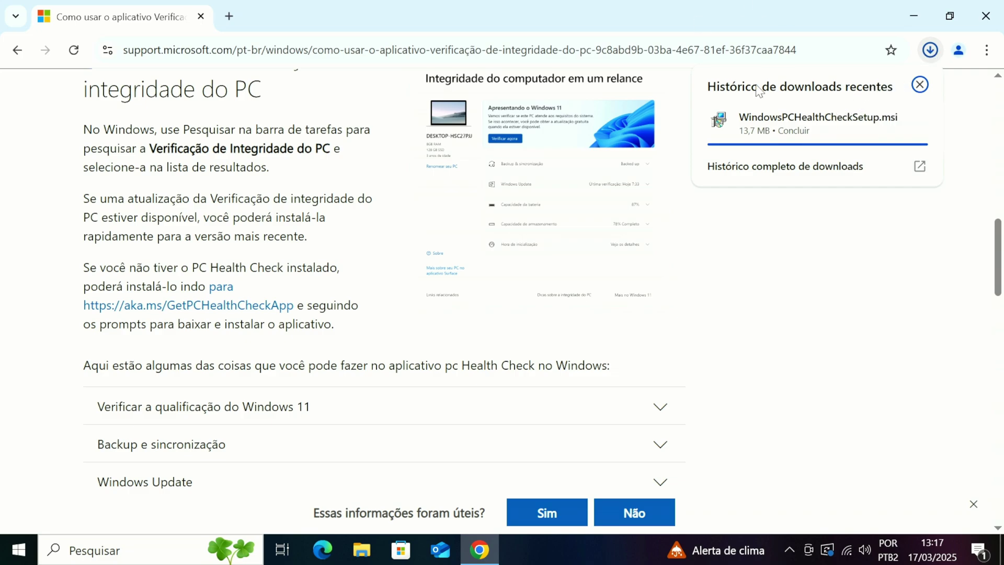
mouse_move(767, 131)
left_click(773, 135)
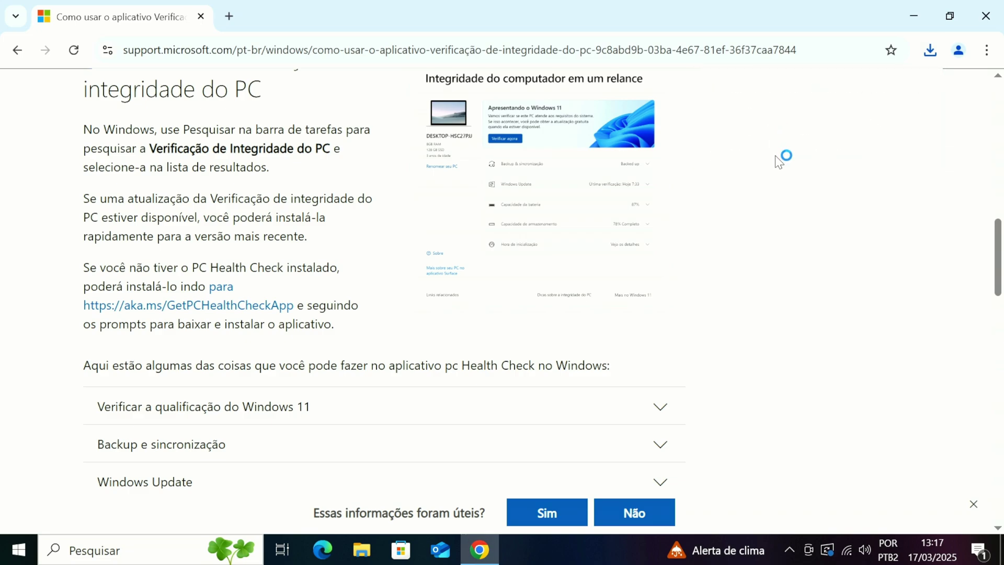
Accept the licence terms, install PC Health Check, and finish setup with the option to open the app kept on.
left_click(447, 364)
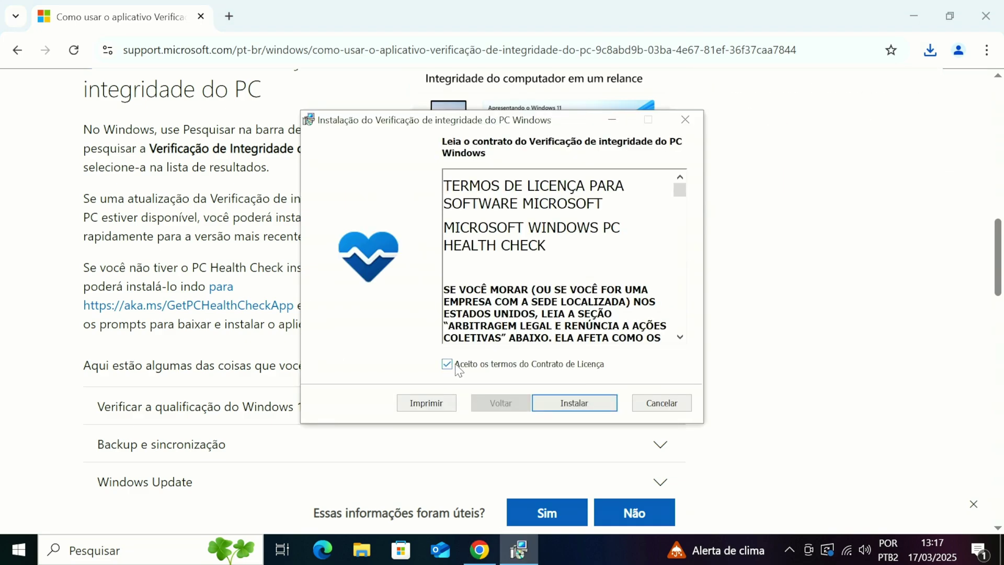
left_click(574, 404)
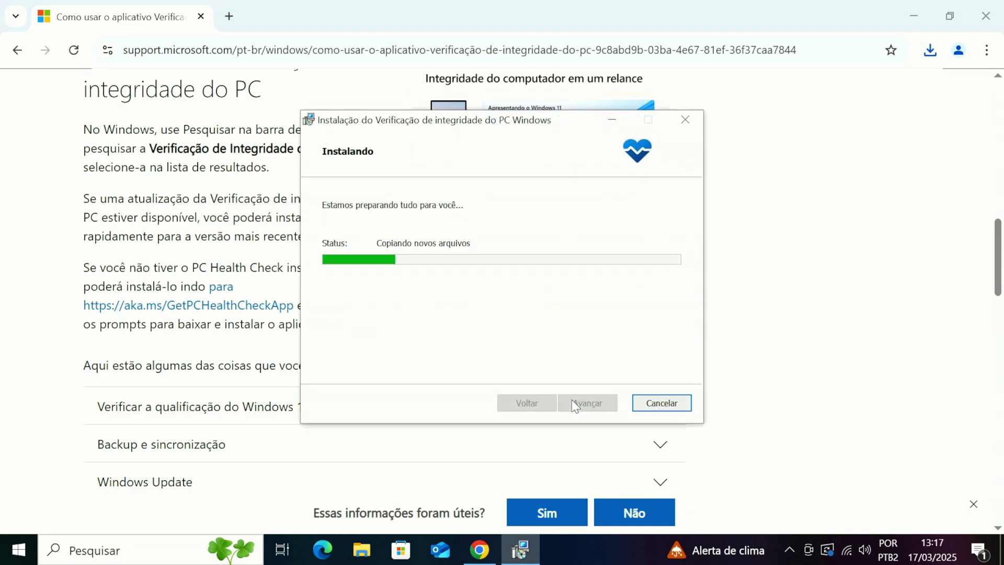
left_click(914, 21)
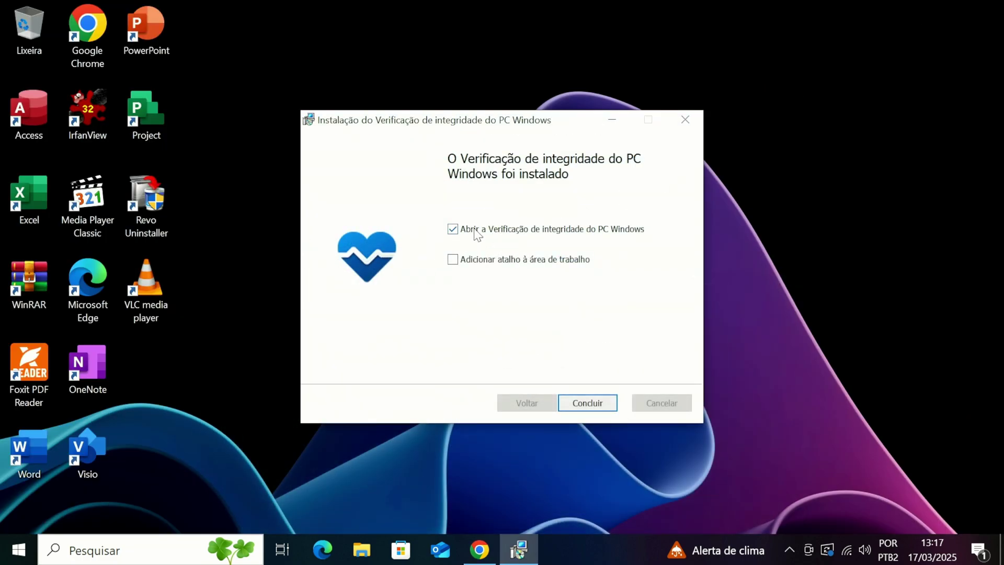
left_click(586, 403)
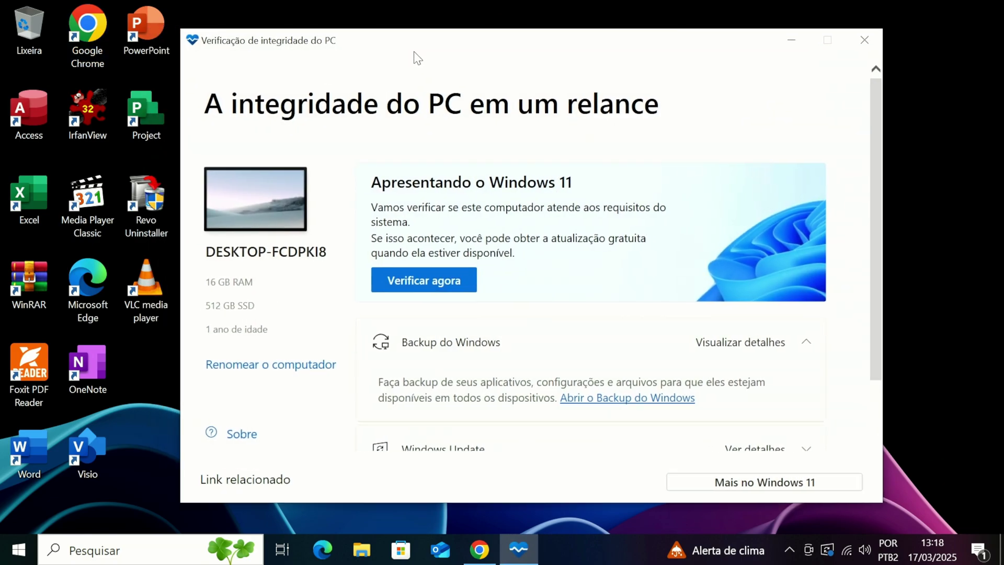
Check this computer against the Windows 11 requirements, show all detailed results, and close PC Health Check.
left_click_drag(414, 51, 392, 48)
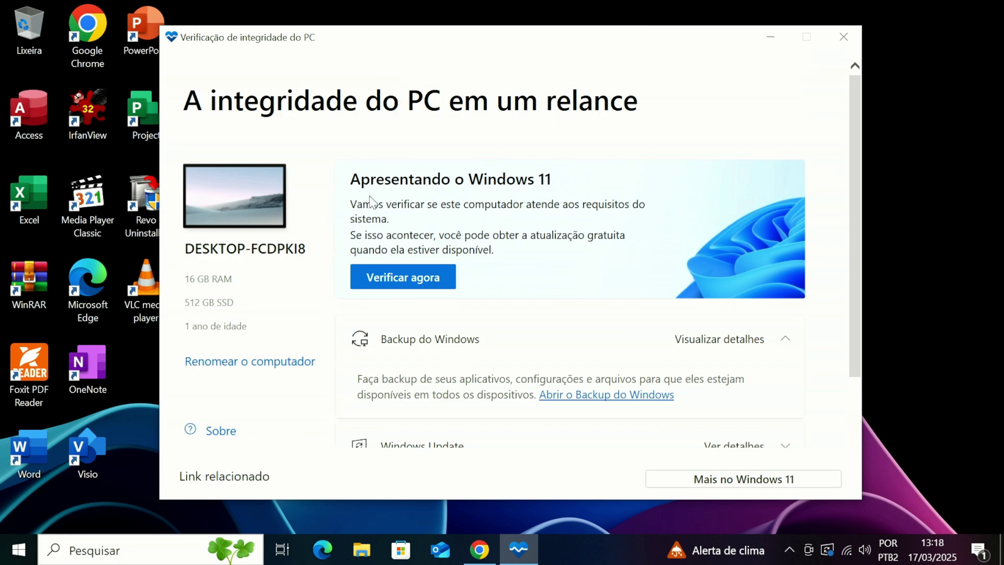
left_click(386, 282)
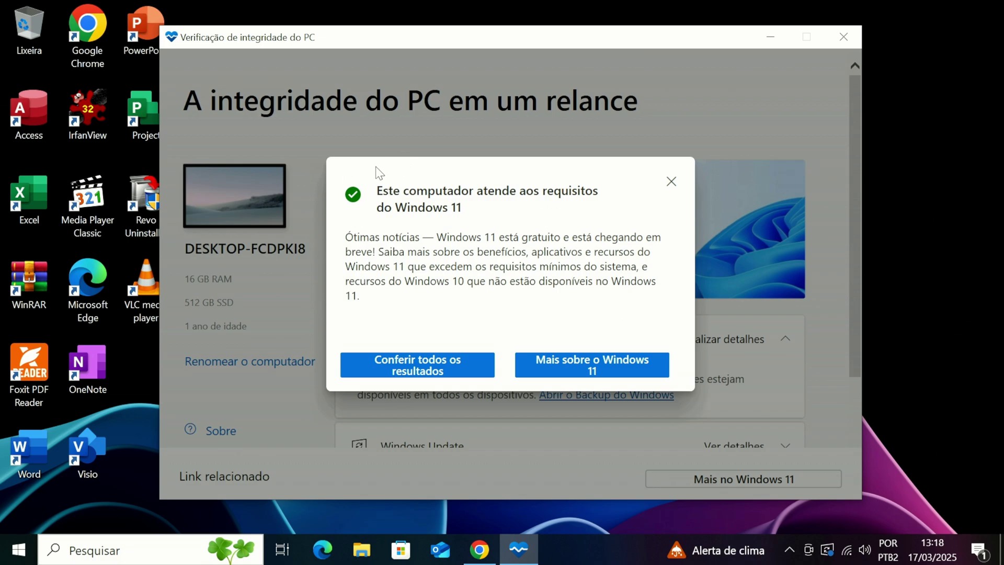
left_click_drag(348, 189, 443, 198)
left_click(498, 217)
left_click(380, 369)
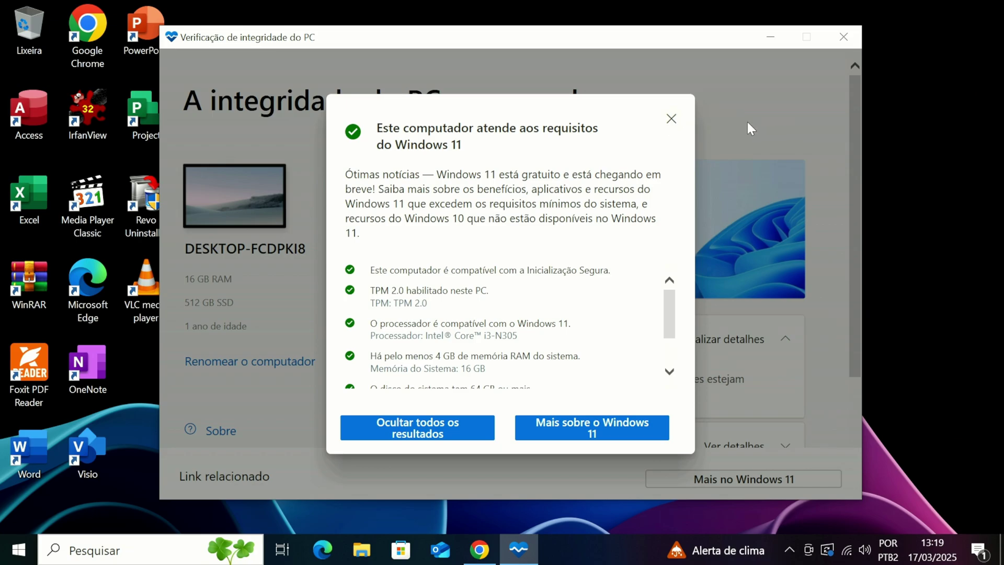
left_click(671, 121)
left_click(844, 37)
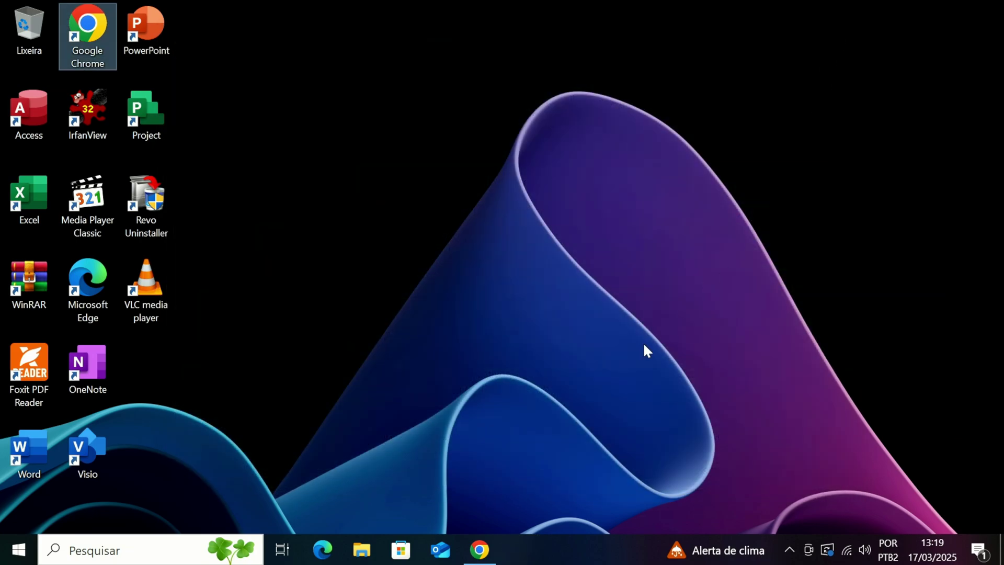
Switch back to Chrome, search for "windows 11", and open Microsoft's "Baixar o Windows 11" page, accepting its cookies.
left_click(492, 548)
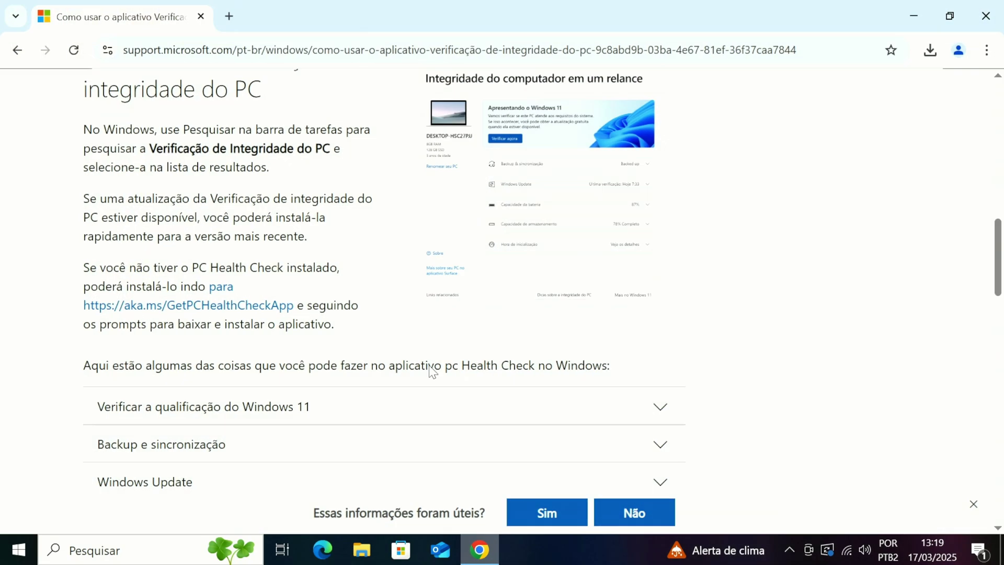
left_click(23, 50)
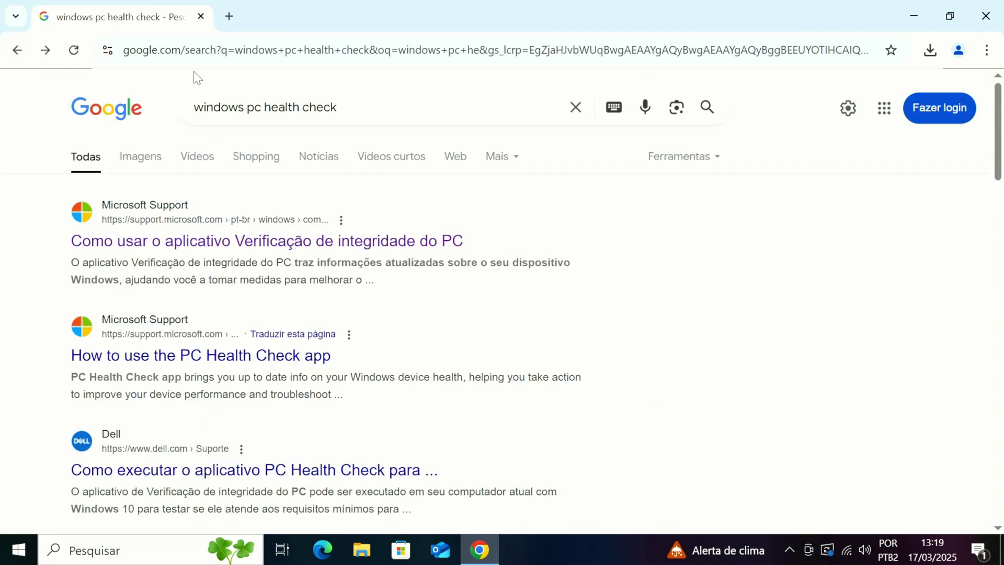
left_click_drag(338, 107, 244, 108)
type("11")
key("Return")
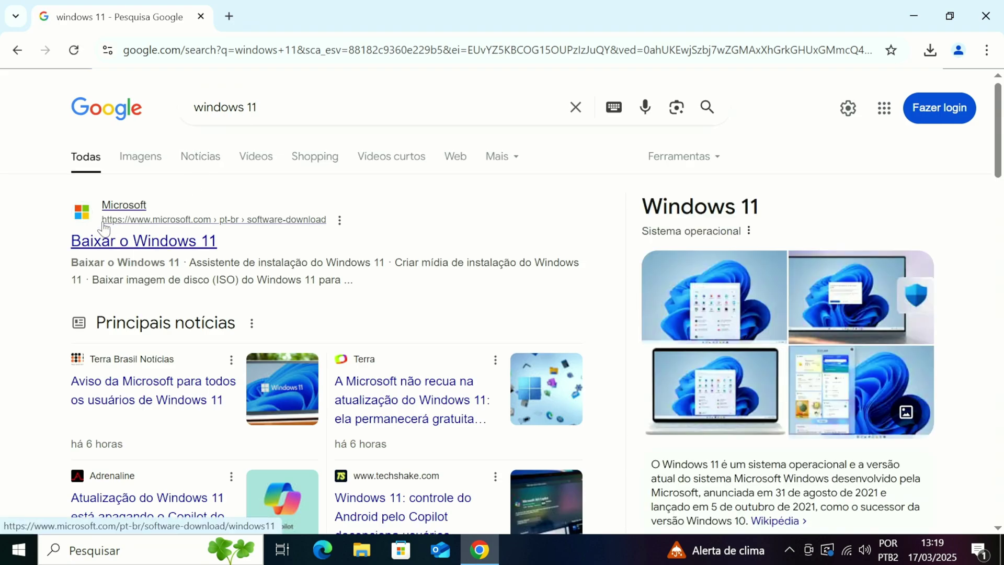
left_click(124, 249)
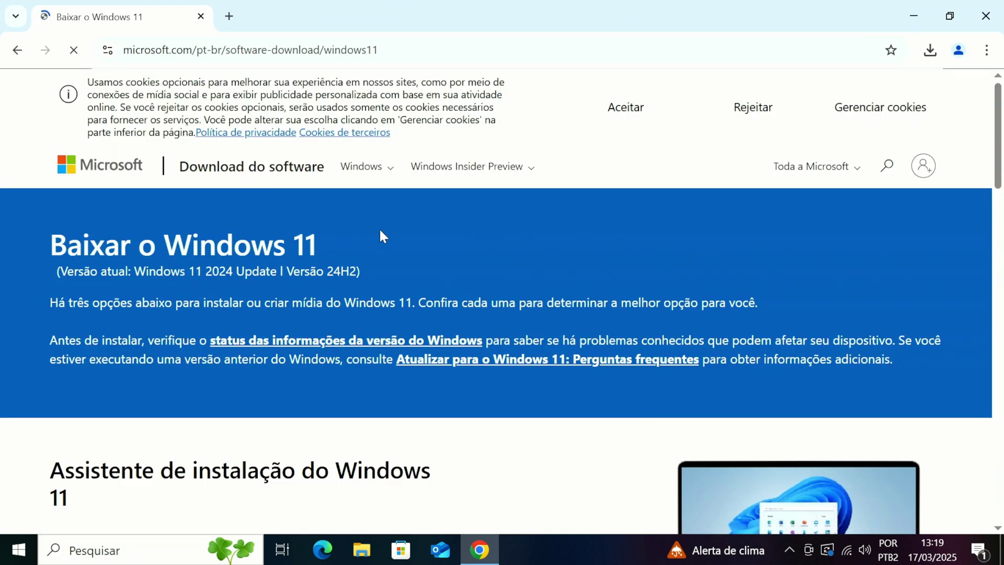
left_click(626, 111)
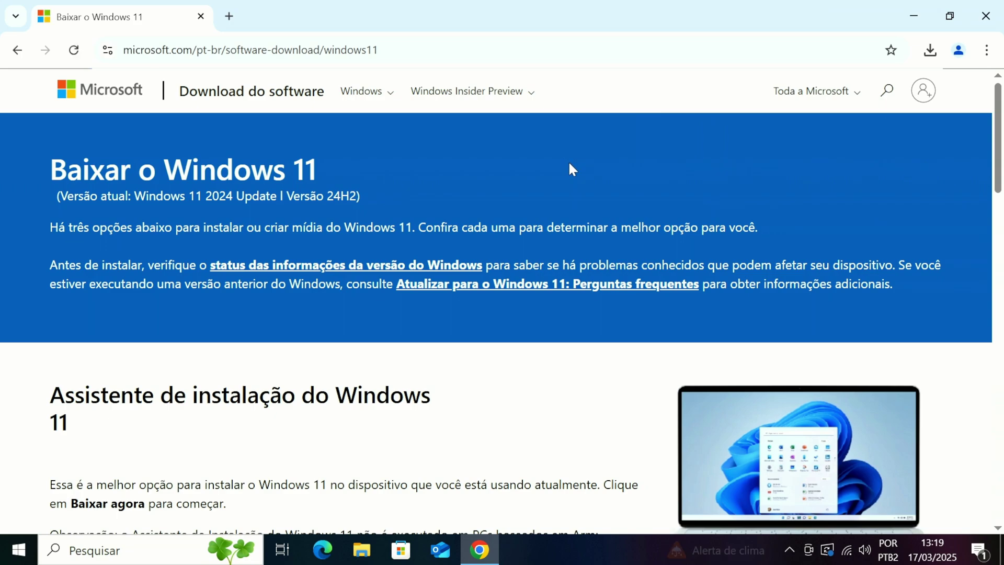
Download the media creation tool from the page's "Criar mídia de instalação do Windows 11" section.
scroll(309, 306, "down", 3)
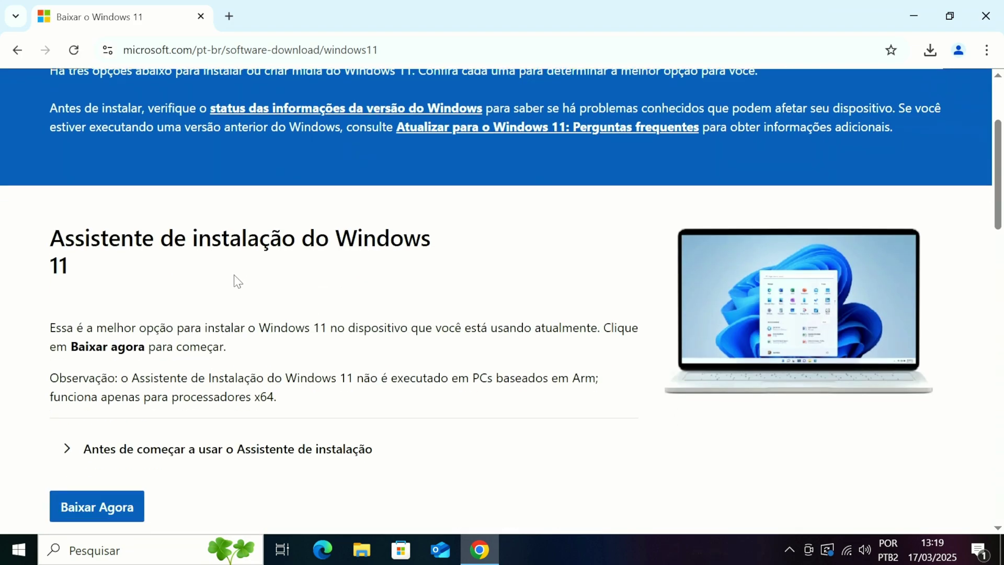
scroll(266, 277, "down", 3)
scroll(269, 280, "down", 4)
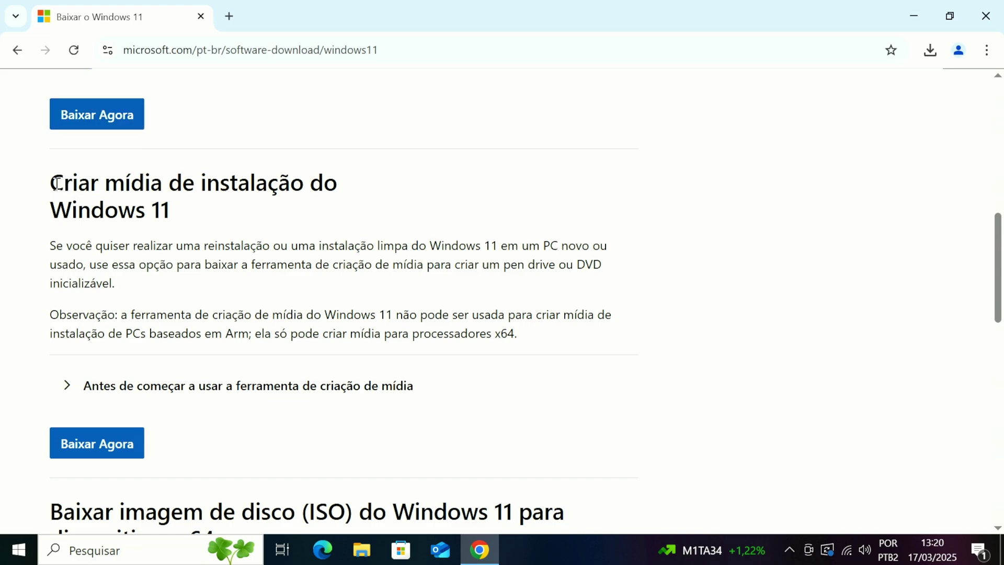
left_click_drag(51, 184, 186, 187)
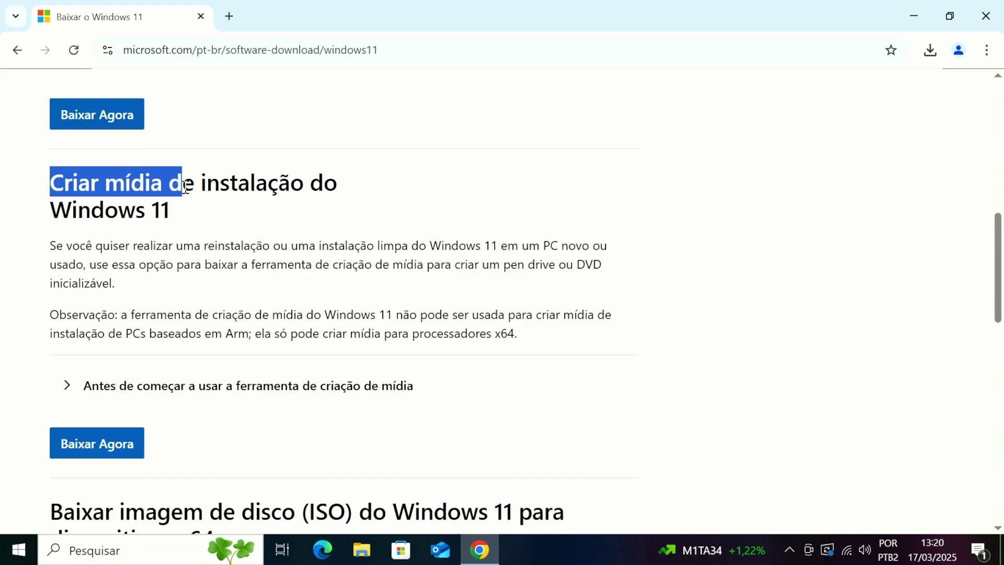
left_click(83, 450)
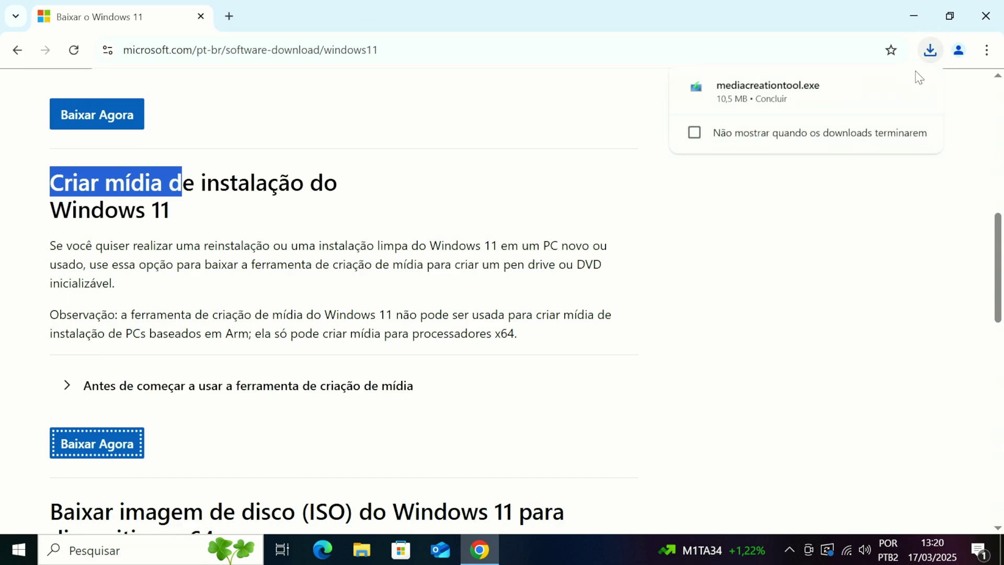
Run the downloaded mediacreationtool.exe and close the browser.
mouse_move(725, 107)
left_click(768, 90)
left_click(381, 389)
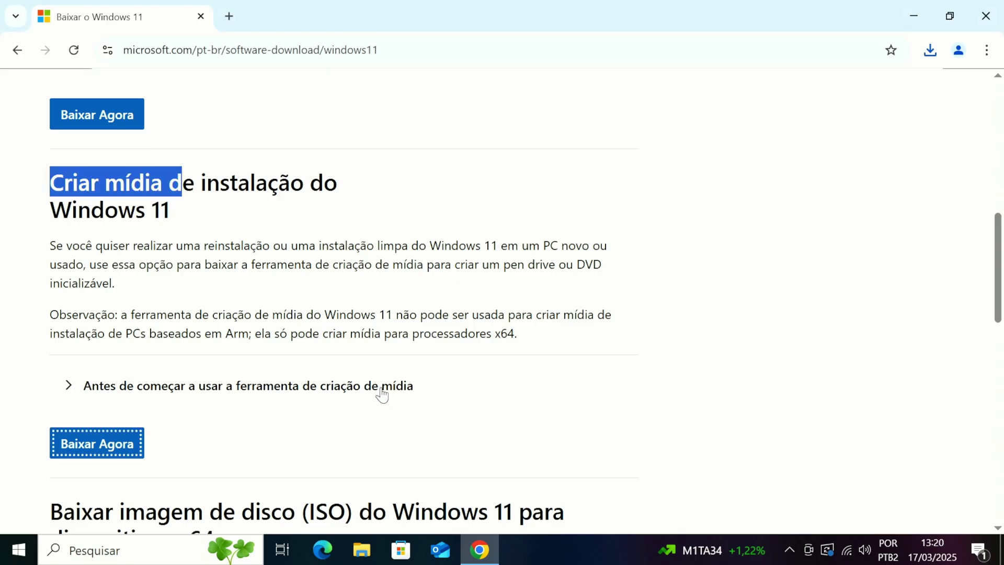
left_click(994, 18)
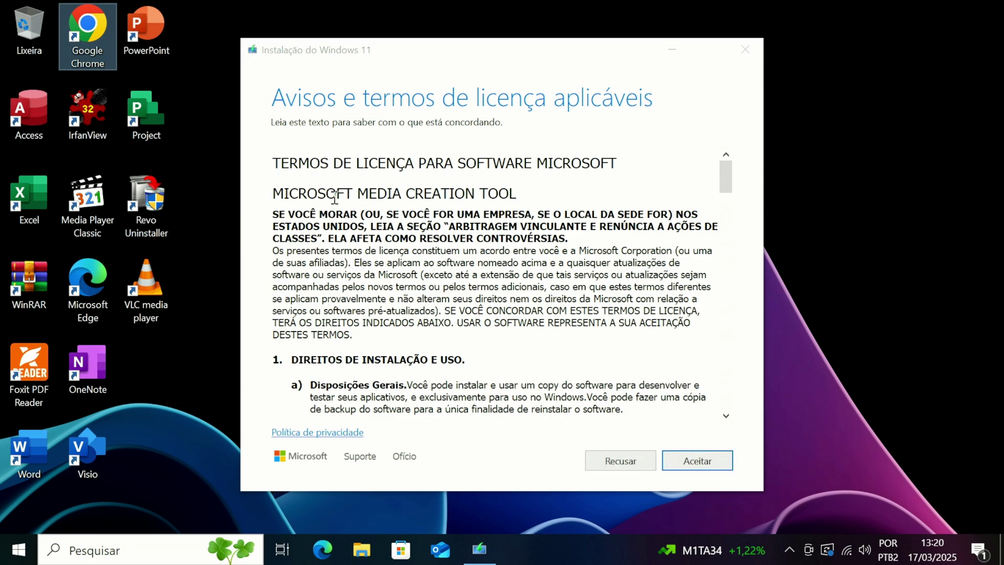
Accept the media creation tool's licence terms and keep the recommended options, português (Brasil) and Windows 11.
left_click(690, 463)
left_click(971, 441)
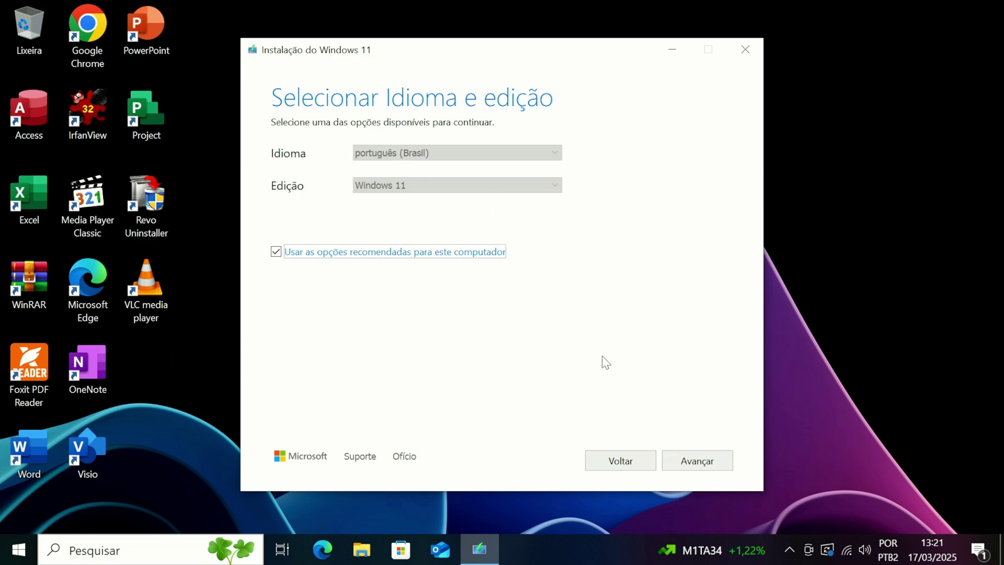
left_click(718, 460)
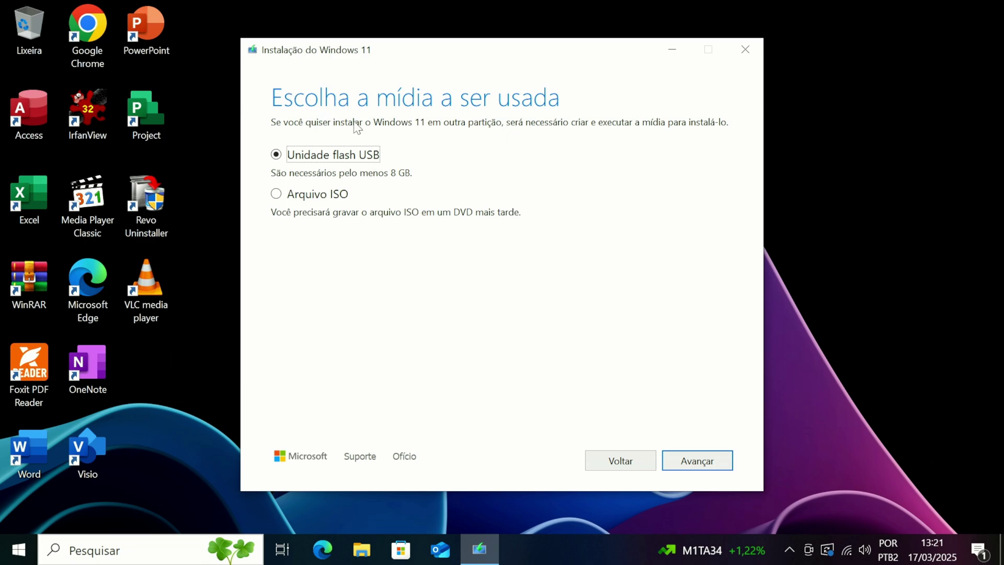
Create the Windows 11 installation media on the USB flash drive D: (NEXUS_PLAYE) and finish the wizard.
left_click(706, 461)
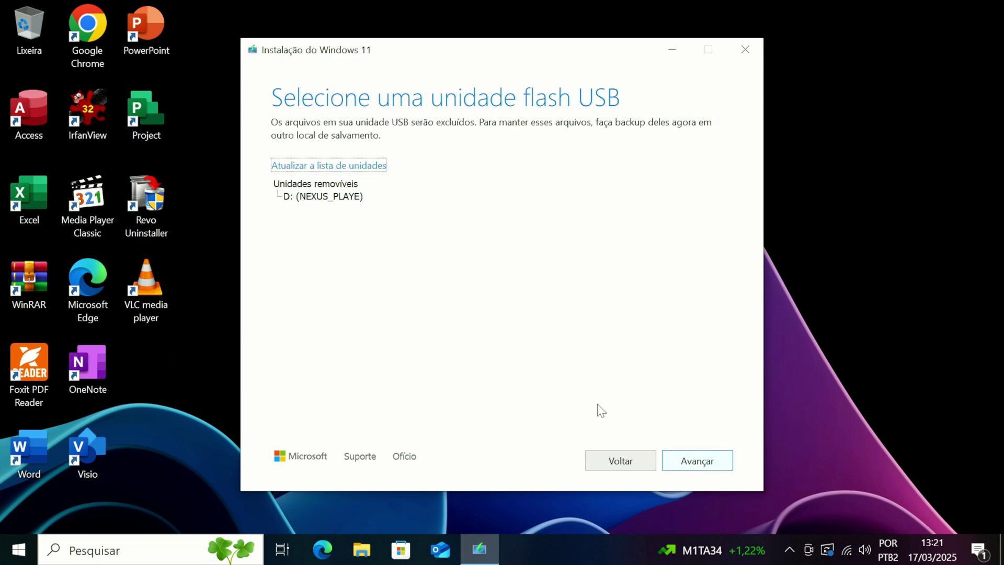
left_click(324, 200)
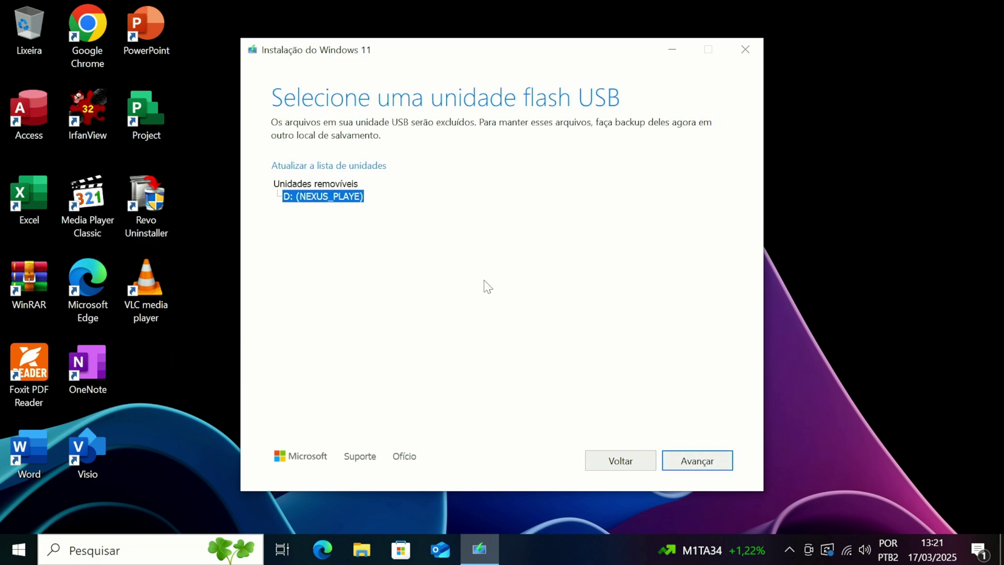
left_click(712, 468)
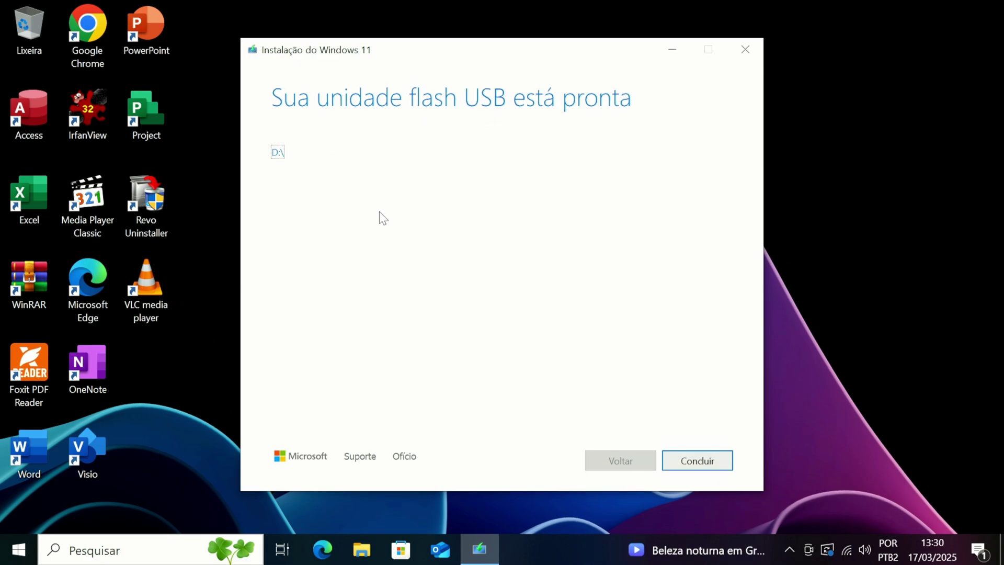
left_click(704, 458)
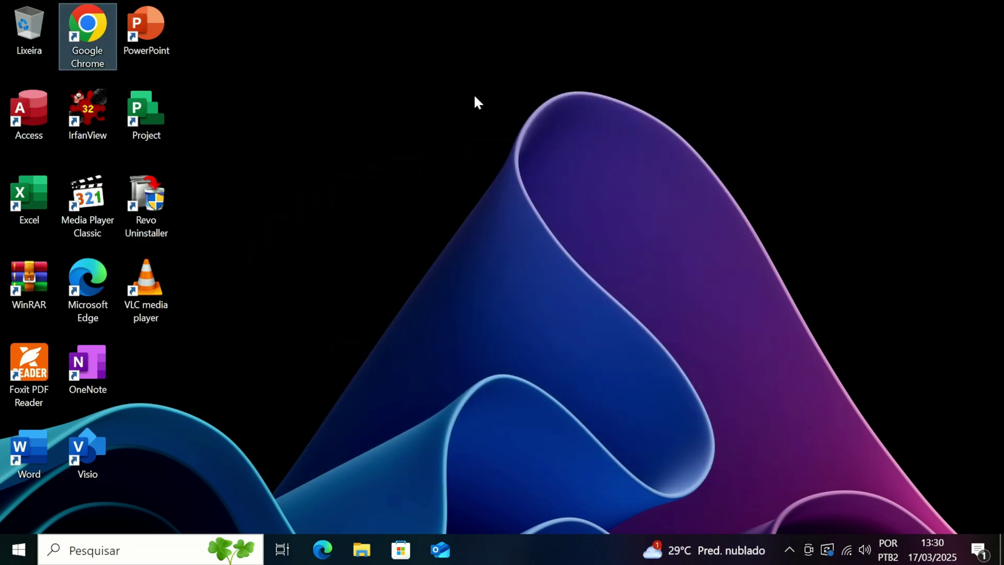
Restart the computer and boot from the UEFI KingstonDataTraveler 3.0 USB drive, Partition 1.
left_click(408, 123)
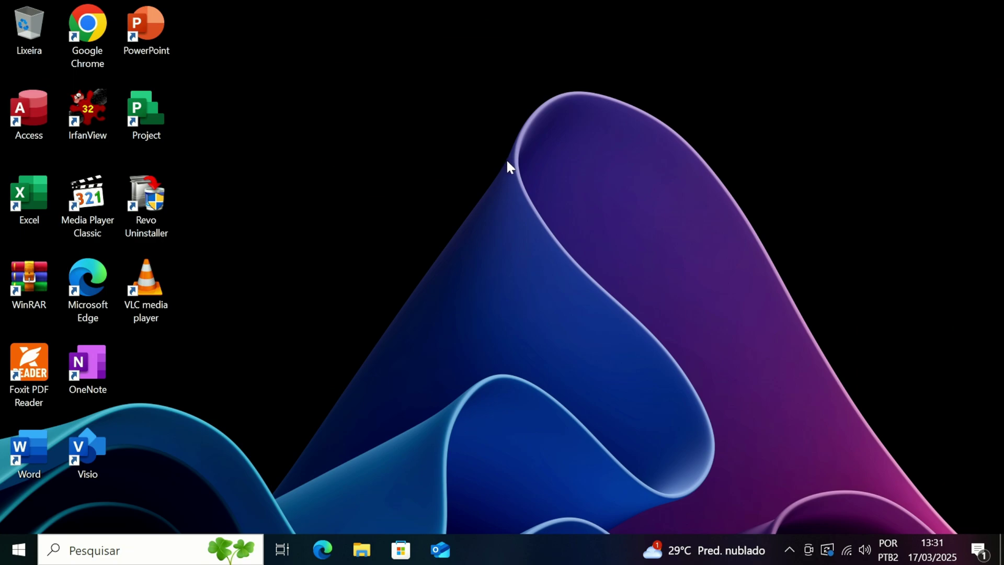
right_click(17, 547)
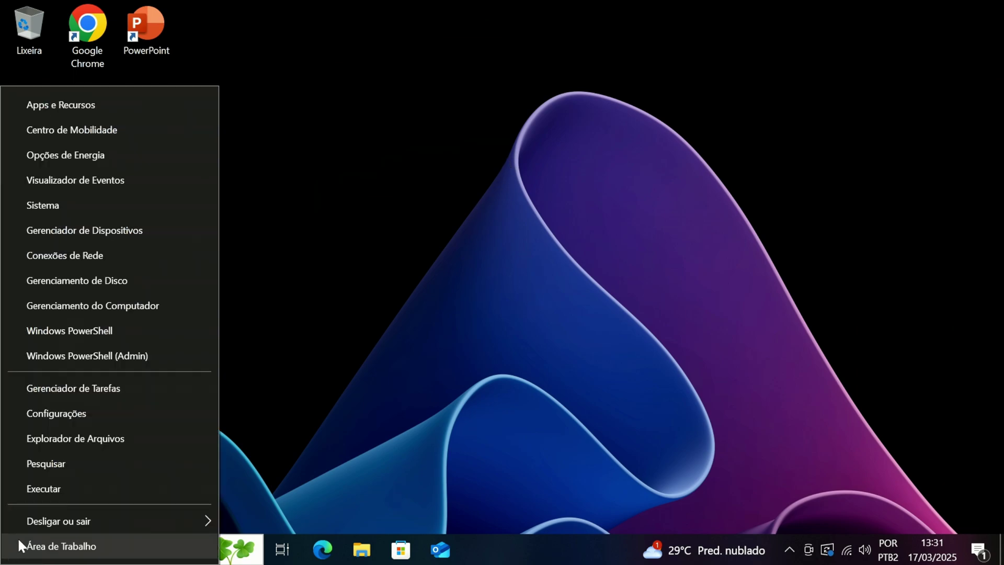
mouse_move(92, 525)
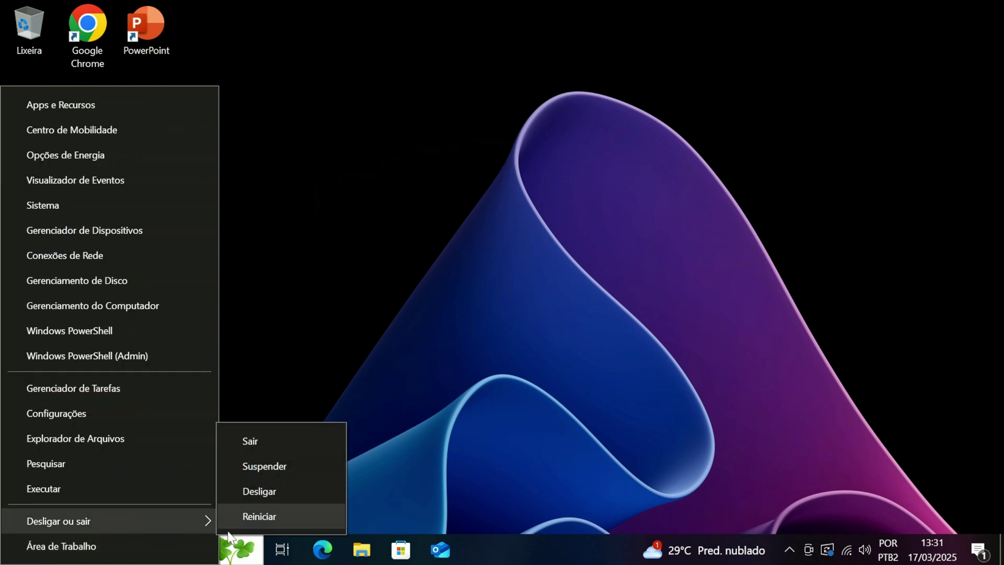
left_click(254, 517)
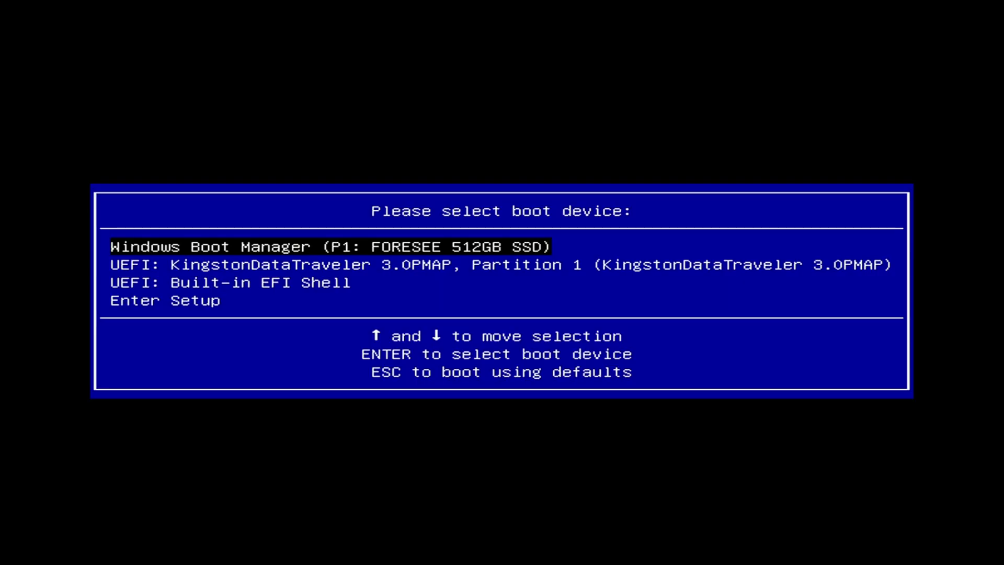
key("Down")
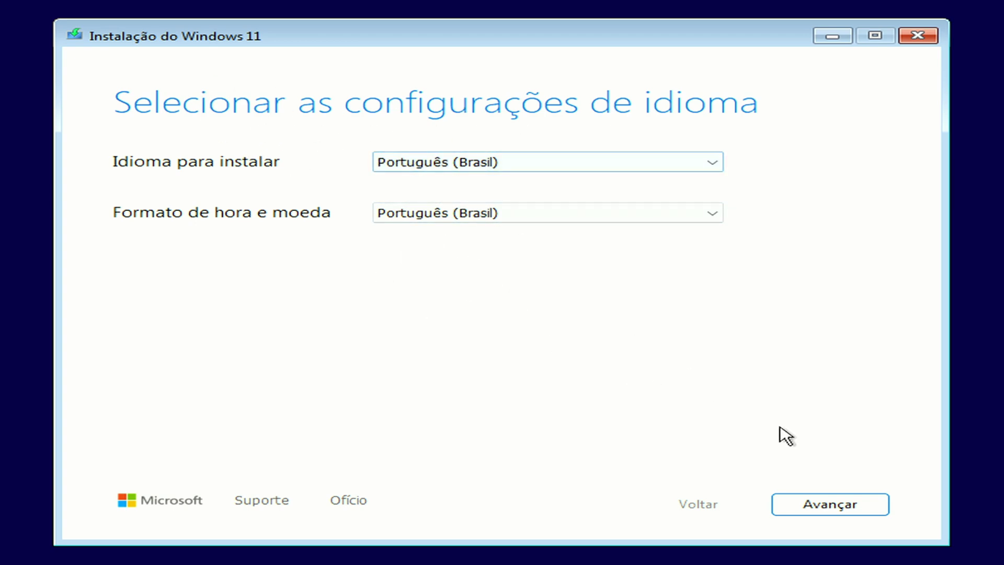
Keep Português (Brasil) with the Brasil ABNT keyboard, and choose to install Windows 11, agreeing to delete all files, apps and settings.
left_click(841, 515)
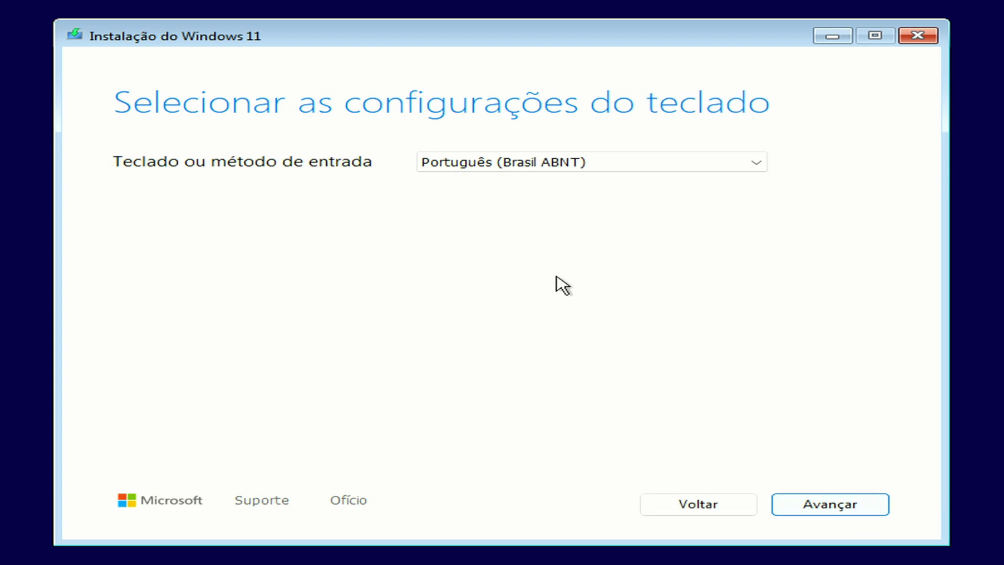
left_click(850, 517)
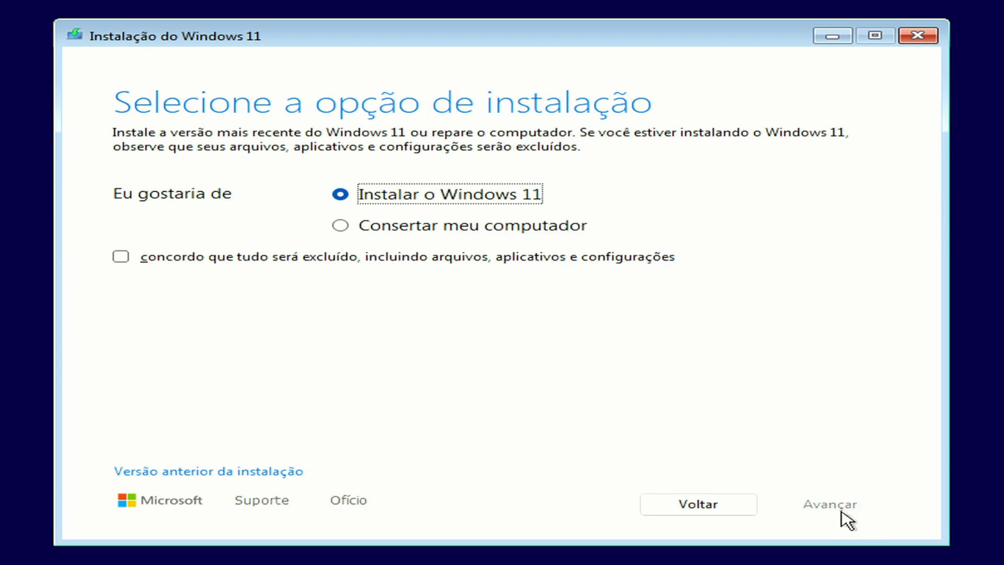
left_click(122, 257)
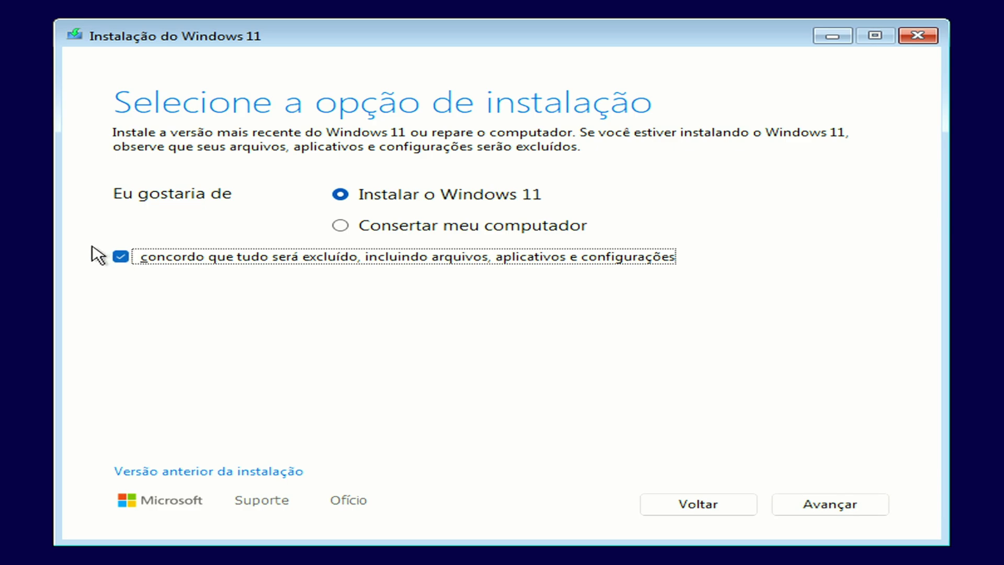
left_click(366, 202)
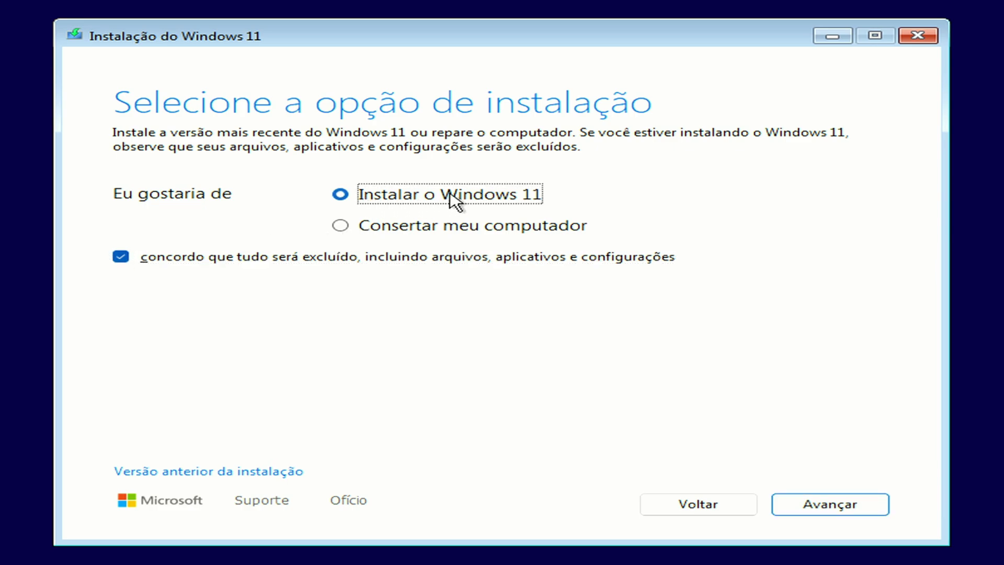
left_click(836, 505)
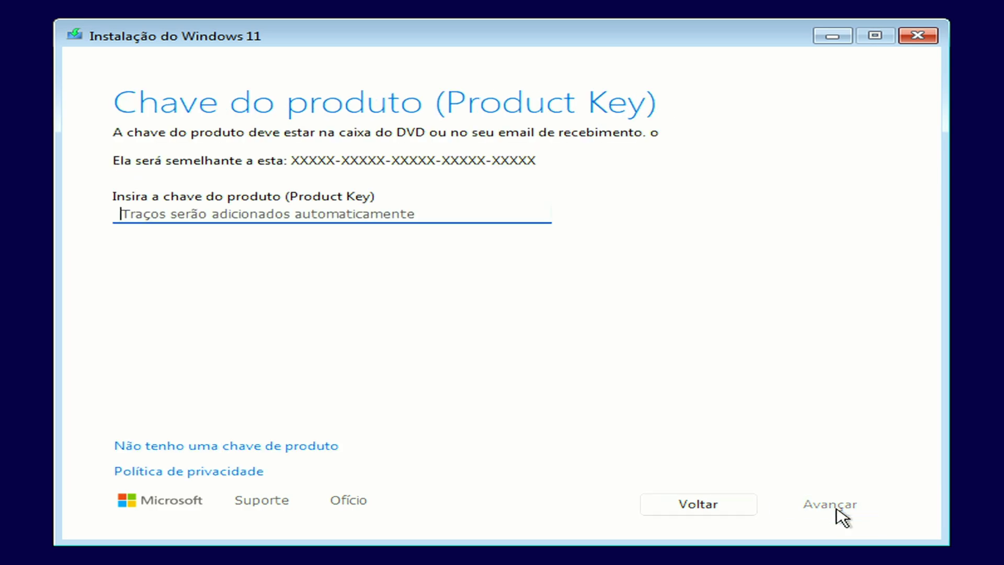
Continue without a product key and choose the Windows 11 Home image for installation.
left_click(244, 447)
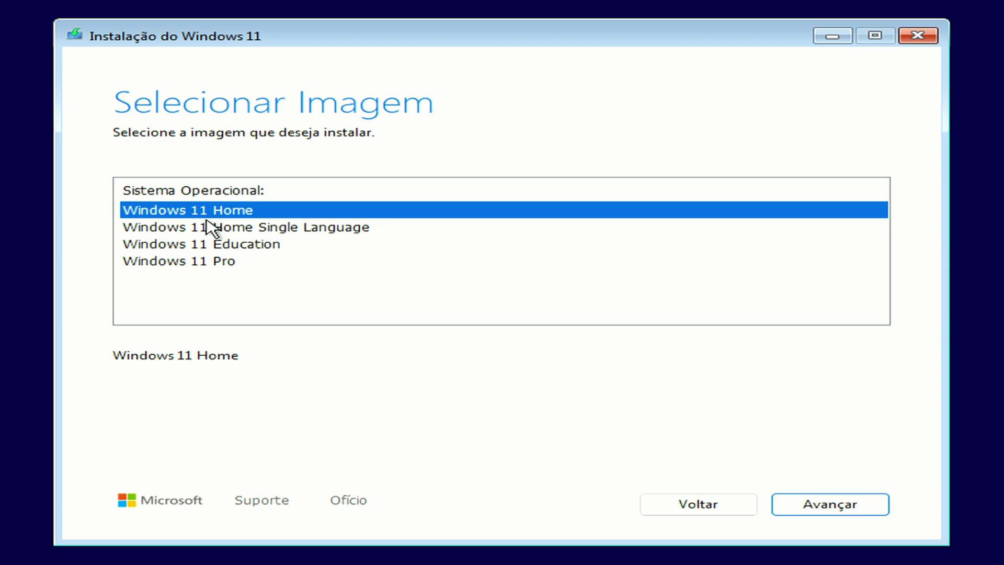
left_click(217, 263)
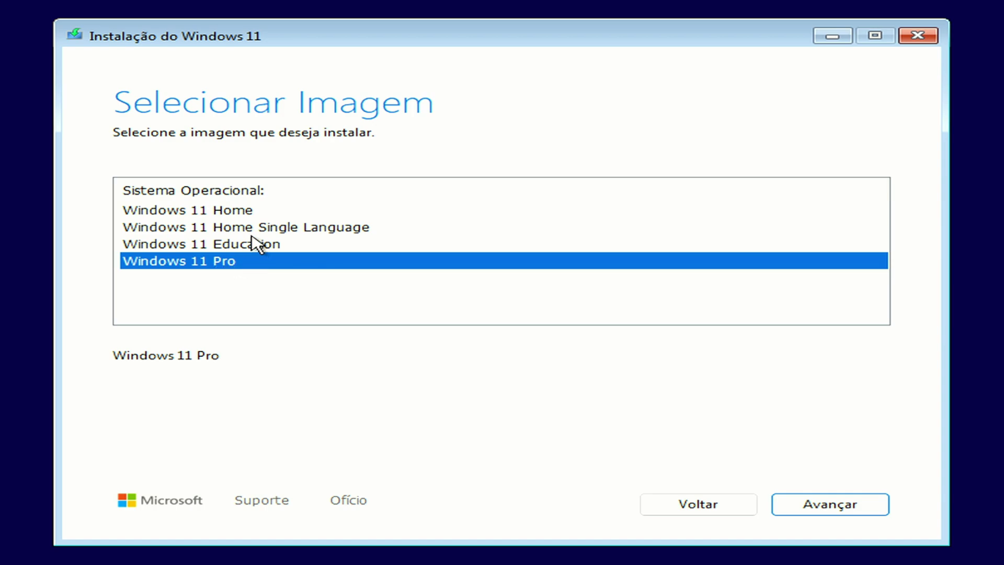
key("Home")
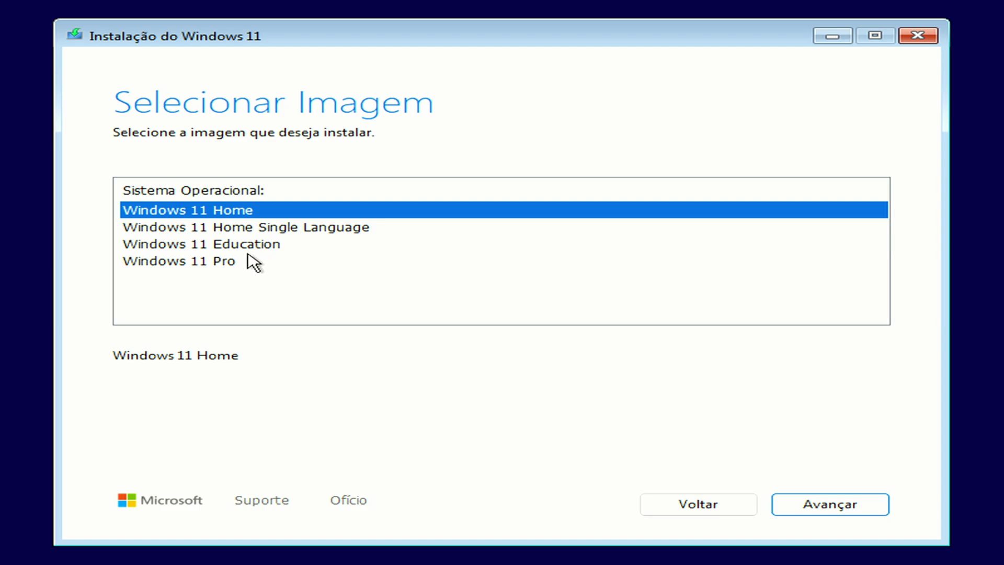
left_click(866, 505)
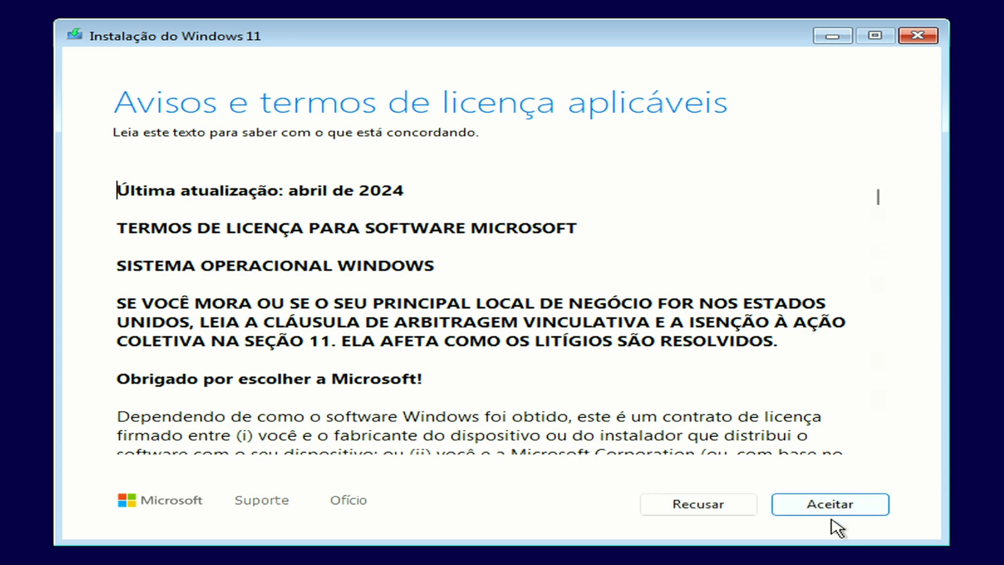
Accept the licence terms and select Disco 0 Partição 2 in the list of install locations.
left_click(831, 515)
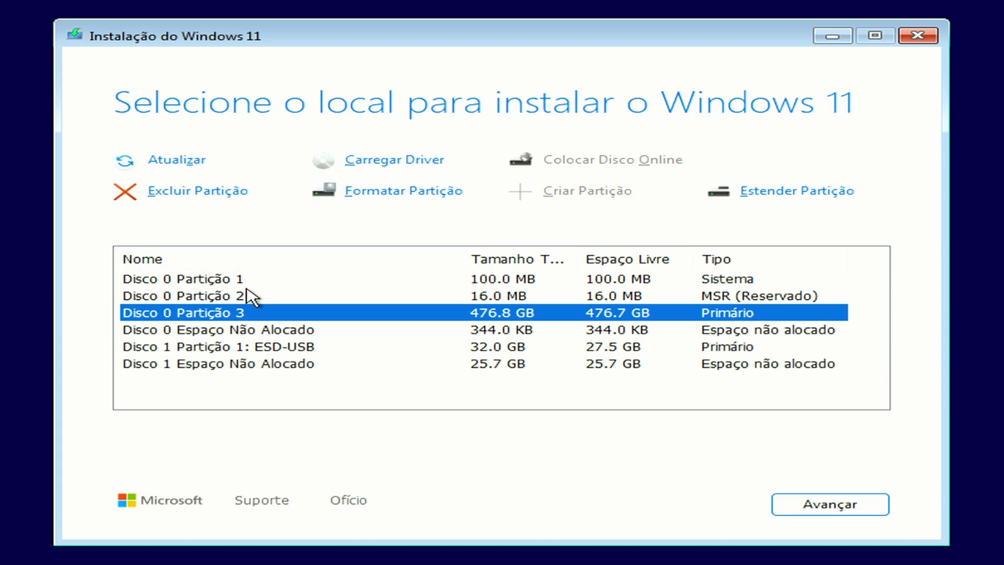
left_click(217, 283)
left_click(205, 295)
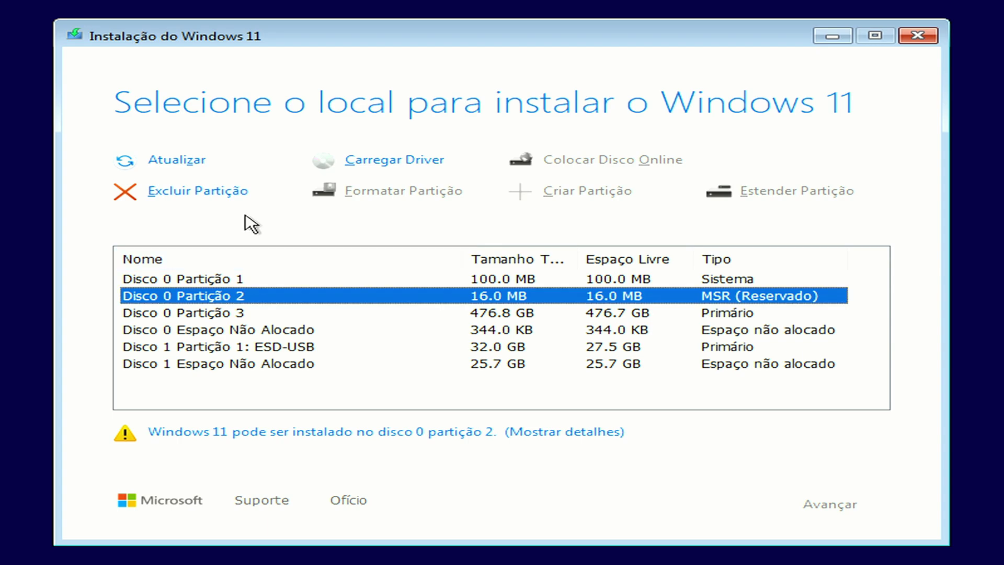
Open a command prompt over the installer, start diskpart and run list disk.
key("shift+F10")
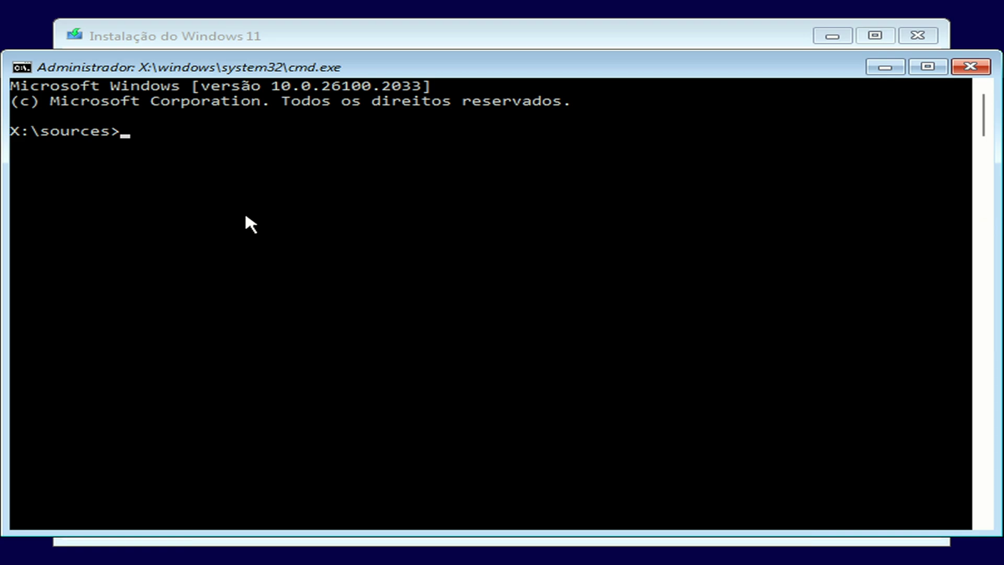
type("diskpart")
key("Return")
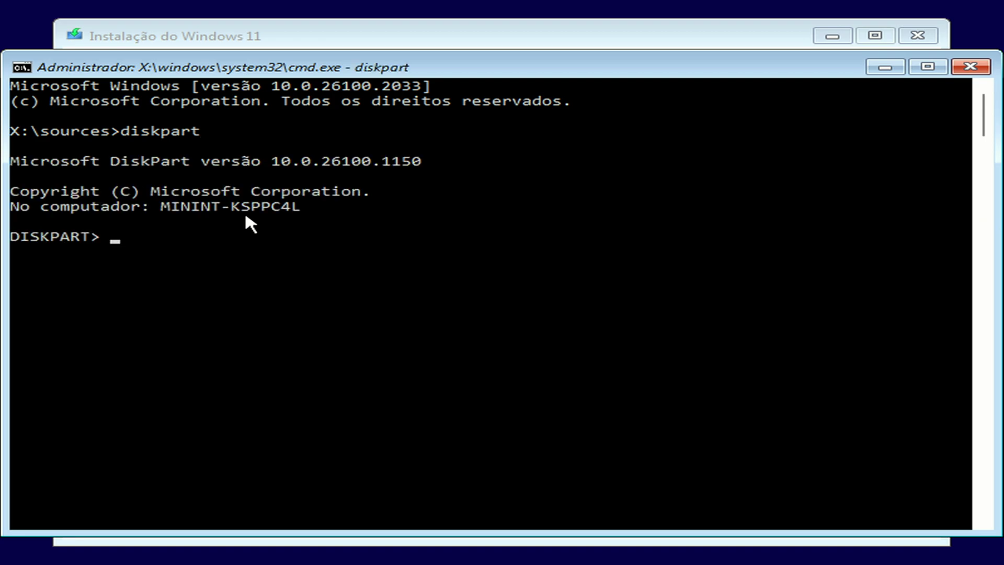
type("list disk")
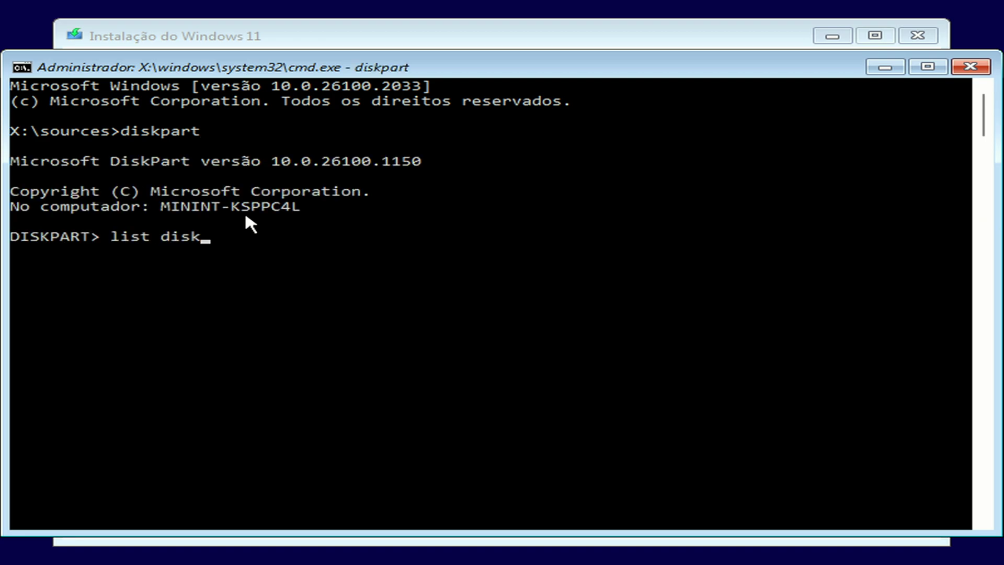
key("Return")
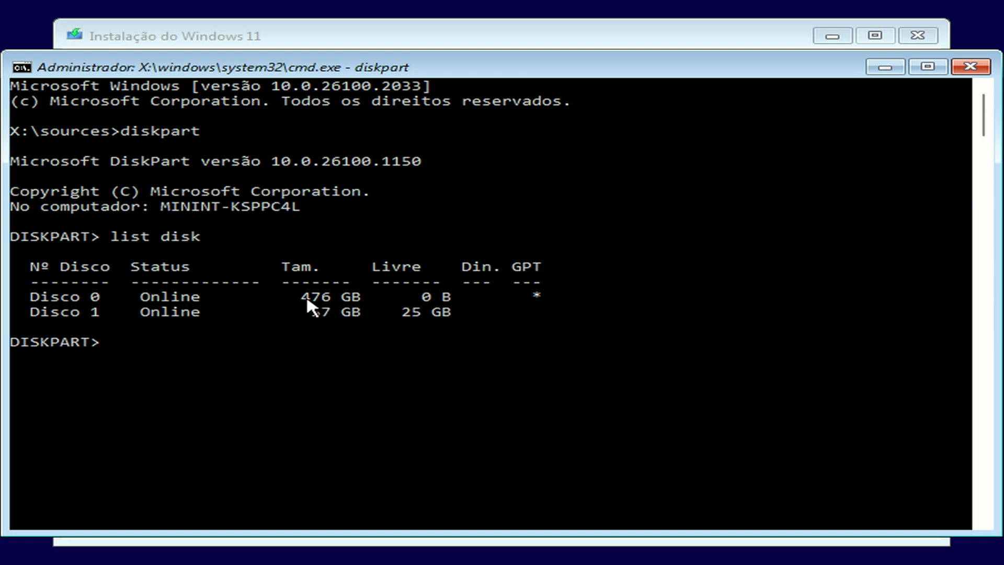
Select the 476 GB disk with select disk 0 and erase it with clean.
left_click_drag(301, 294, 329, 302)
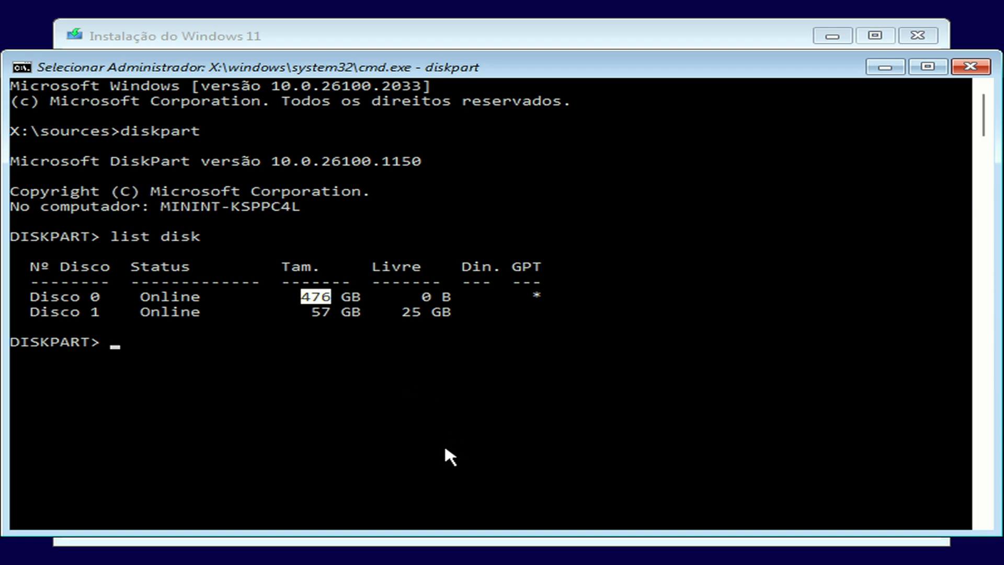
type("se")
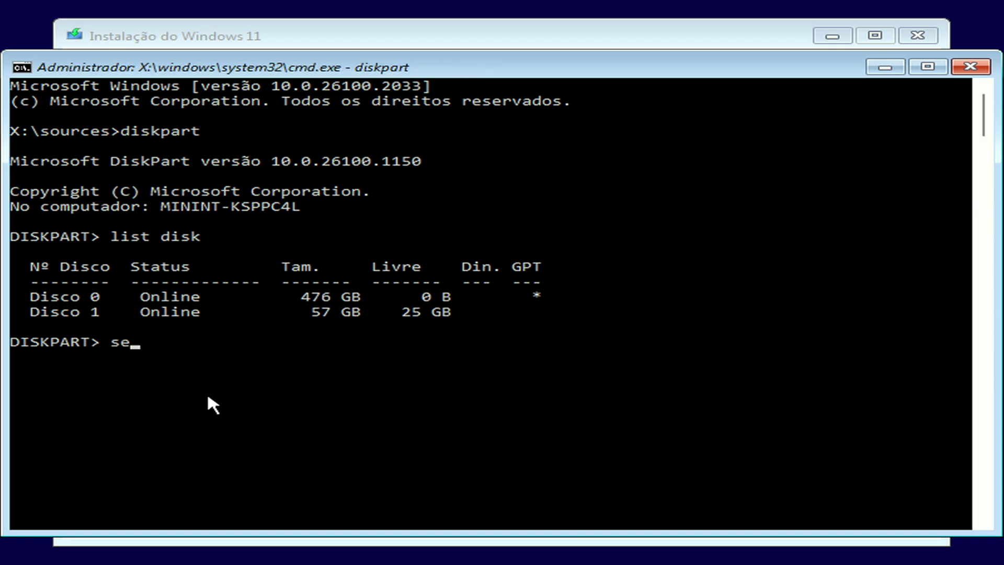
type("lect disk")
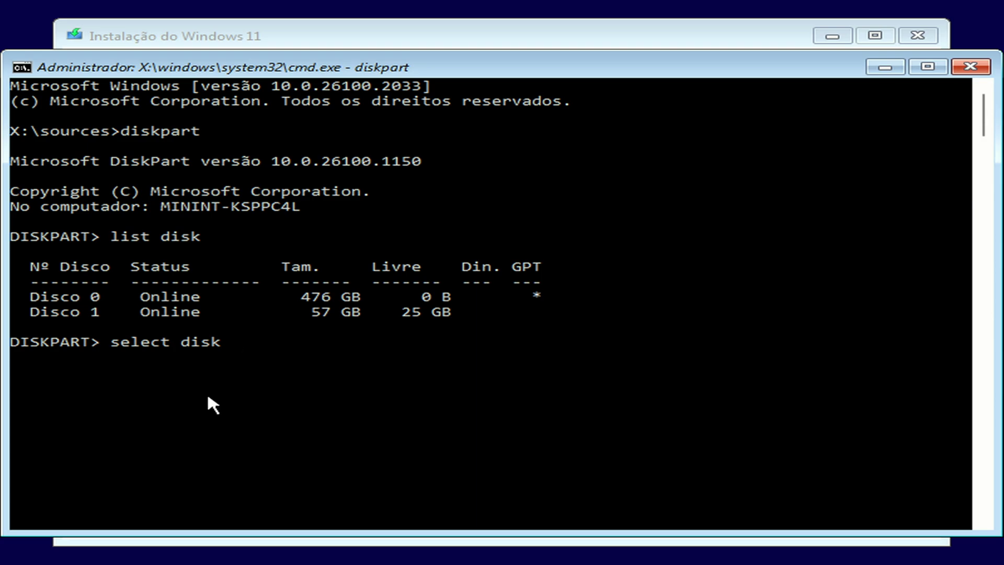
type("0")
key("Return")
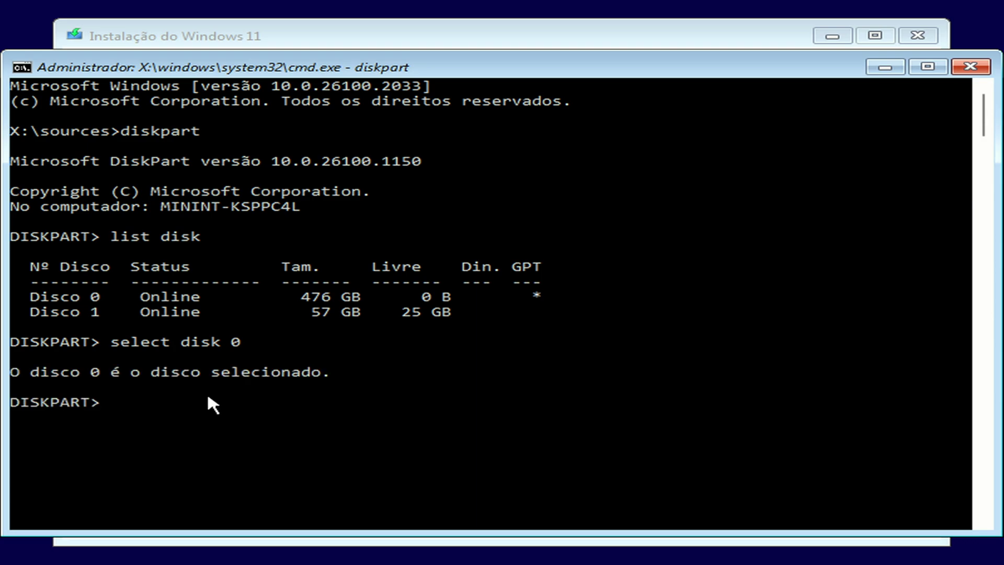
type("clean")
key("Return")
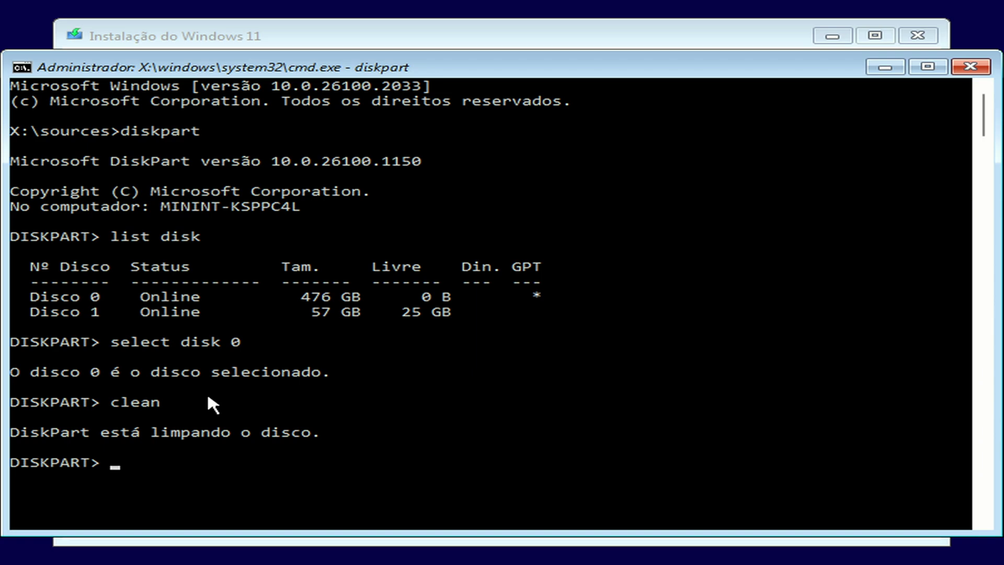
Exit DiskPart, close the command prompt and refresh the installer's partition list.
type("exit")
key("Return")
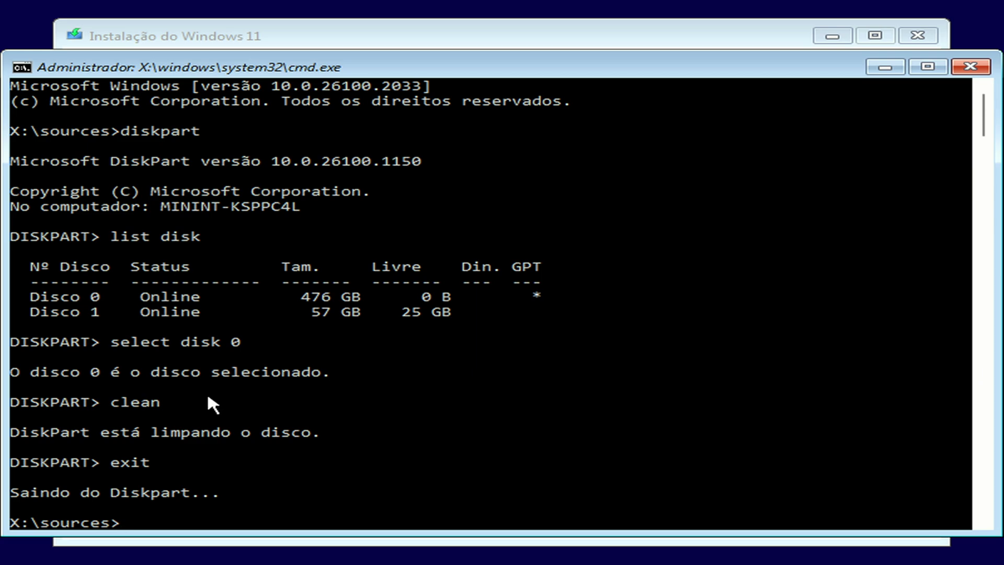
left_click(969, 67)
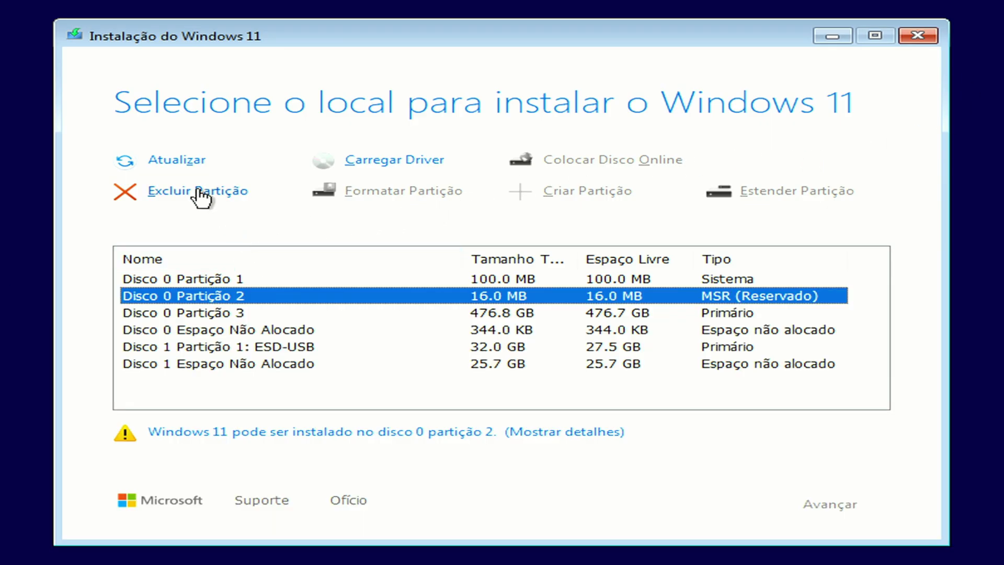
left_click(186, 167)
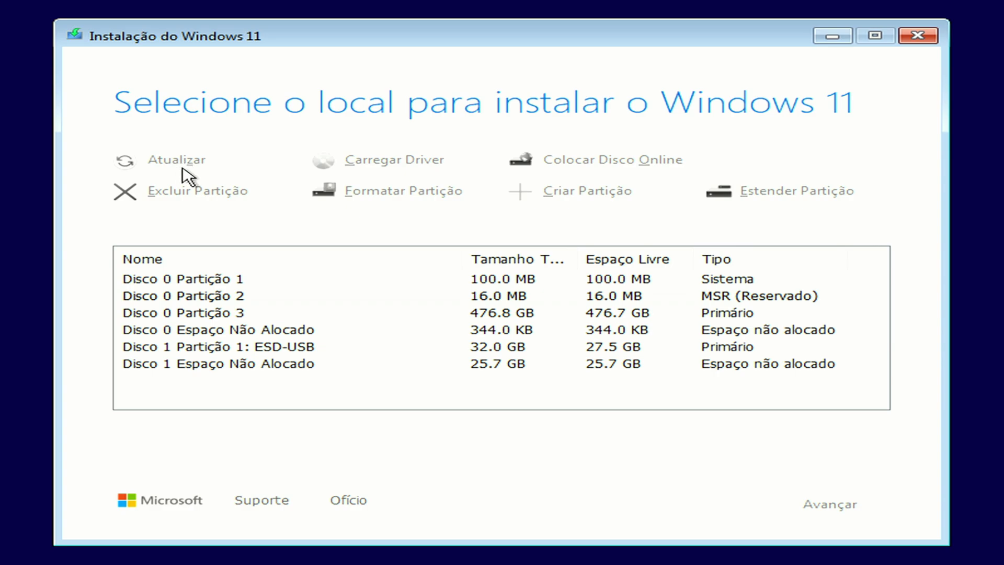
Choose Disk 0's unallocated space as the install location and start the Windows 11 Home installation.
left_click(206, 280)
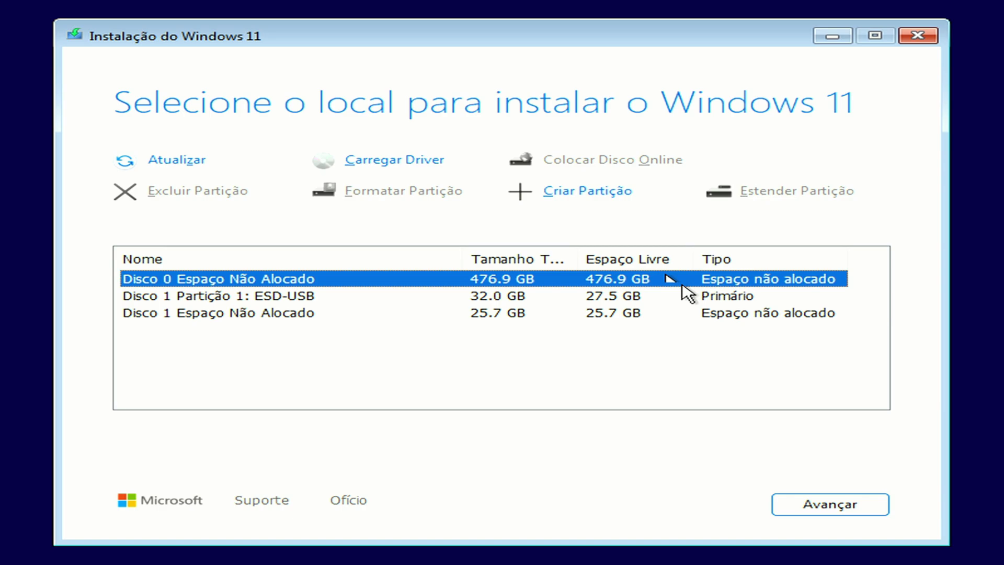
left_click(856, 504)
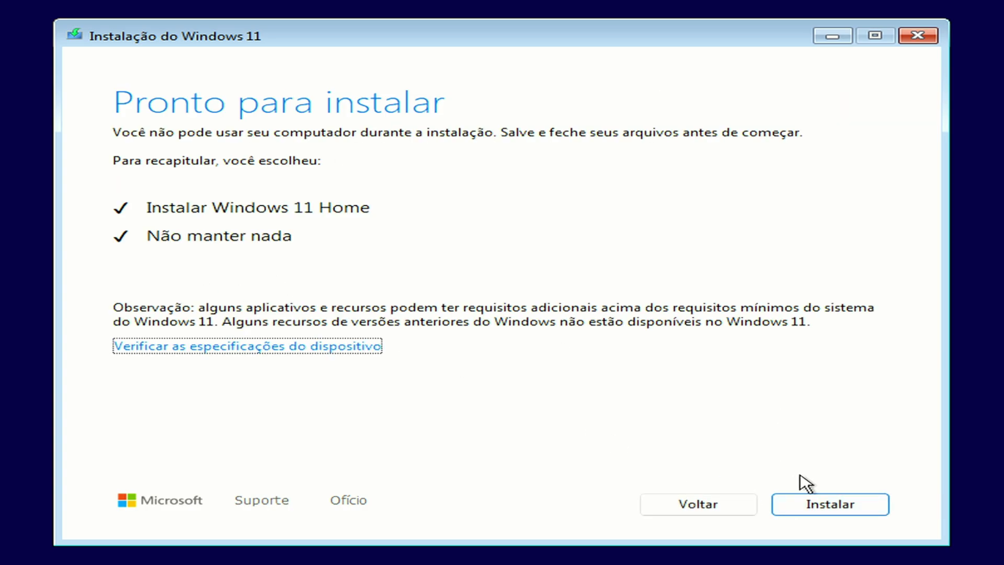
left_click(814, 504)
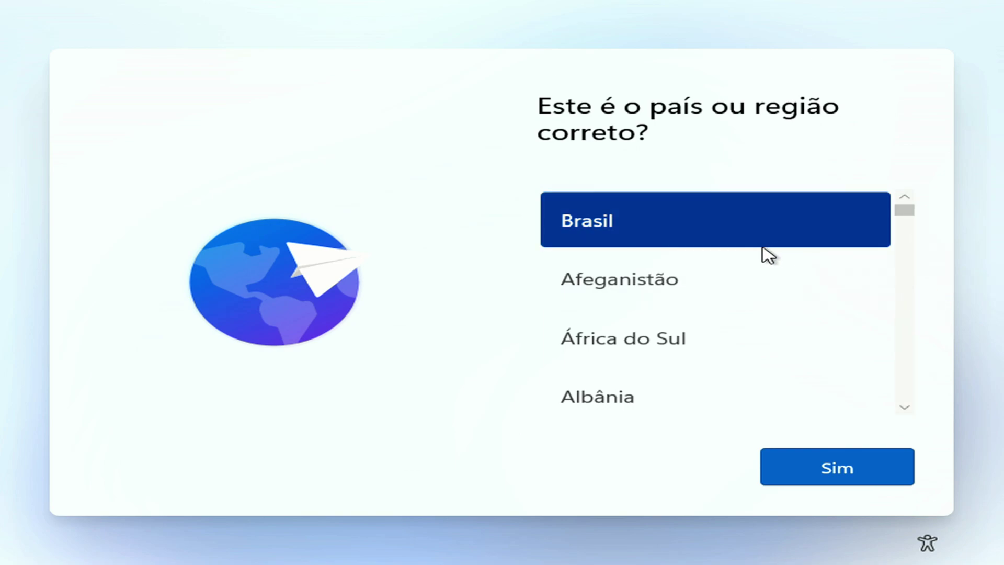
Confirm Brasil as the country or region and continue through the initial setup to the network connection page.
left_click(825, 467)
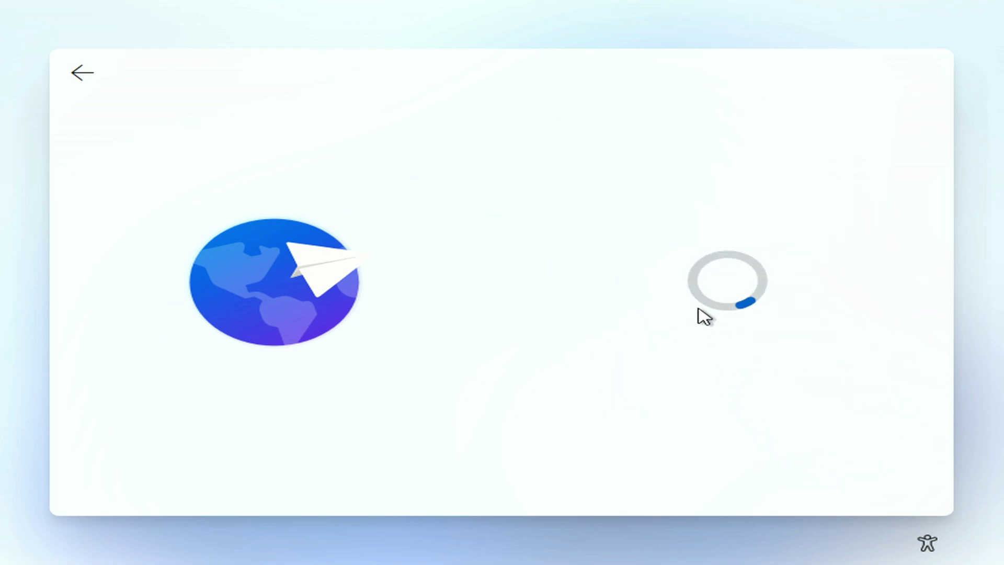
left_click(691, 398)
left_click(824, 458)
left_click(822, 474)
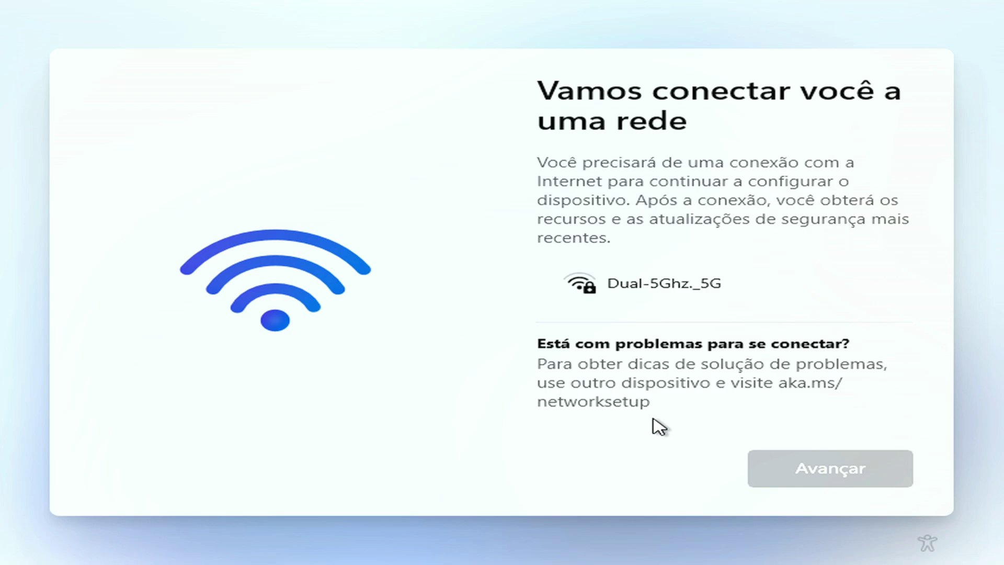
Open a command prompt over the network setup page and run oobe\bypassnro to bypass the internet requirement.
key("shift+F10")
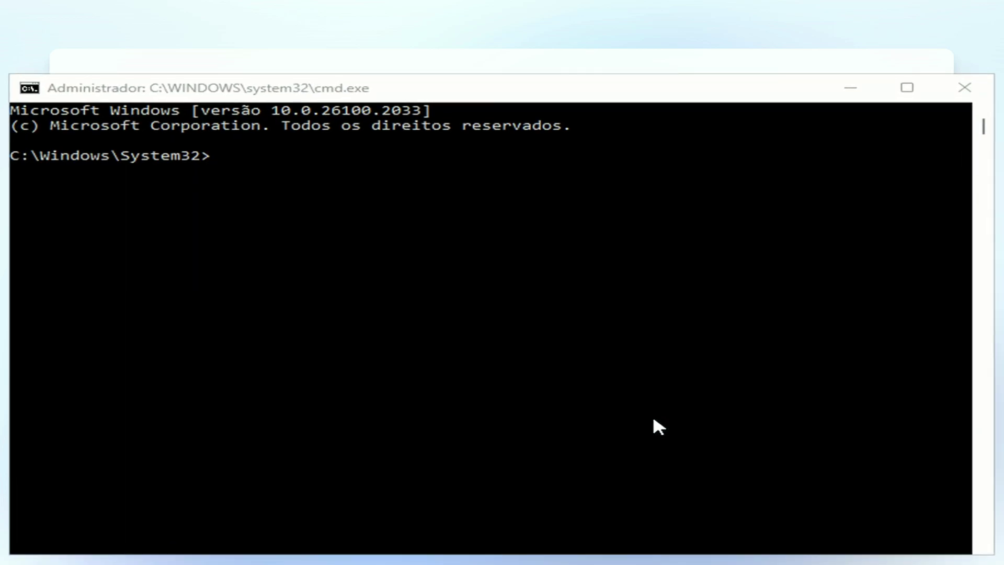
left_click(396, 230)
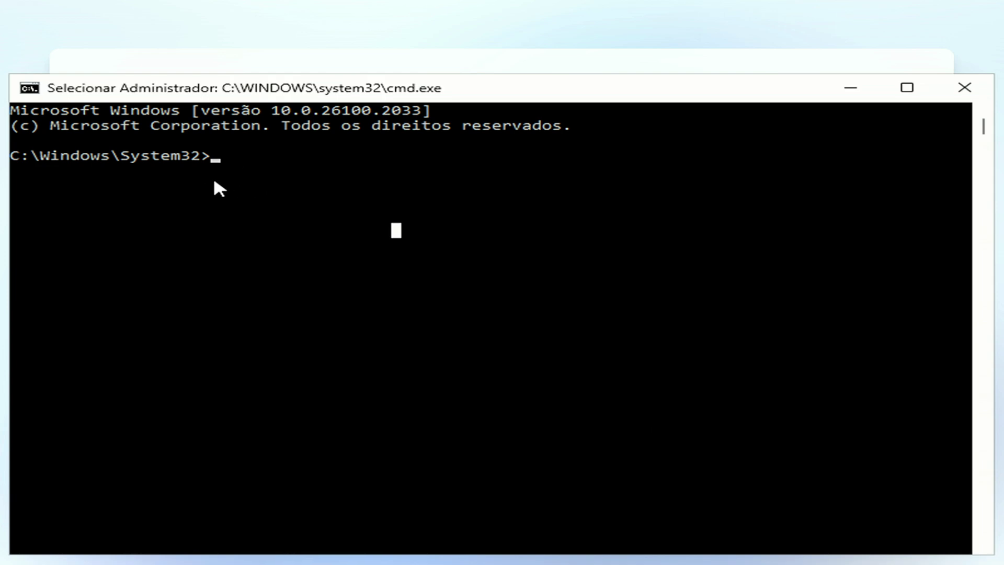
type("oobe")
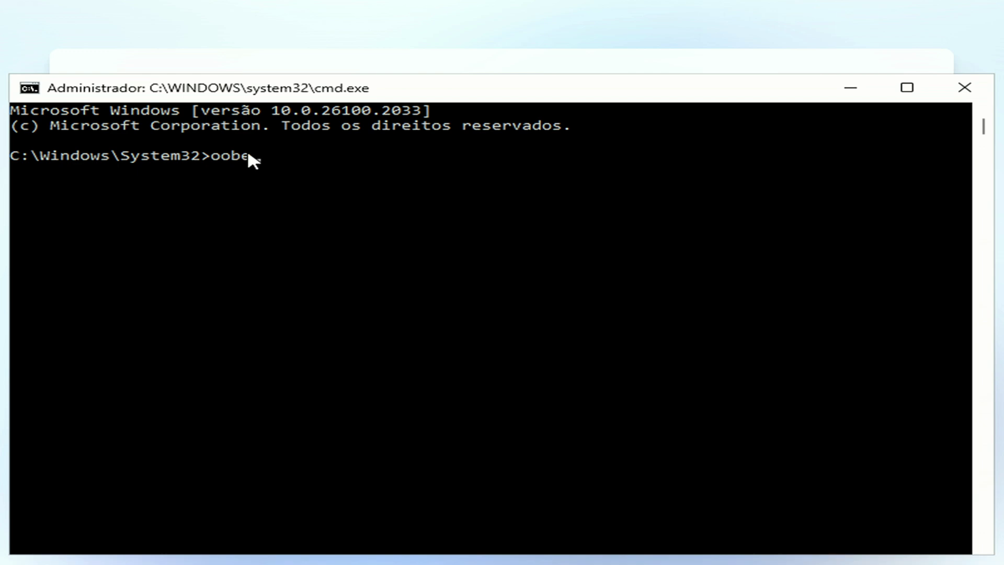
left_click(116, 155)
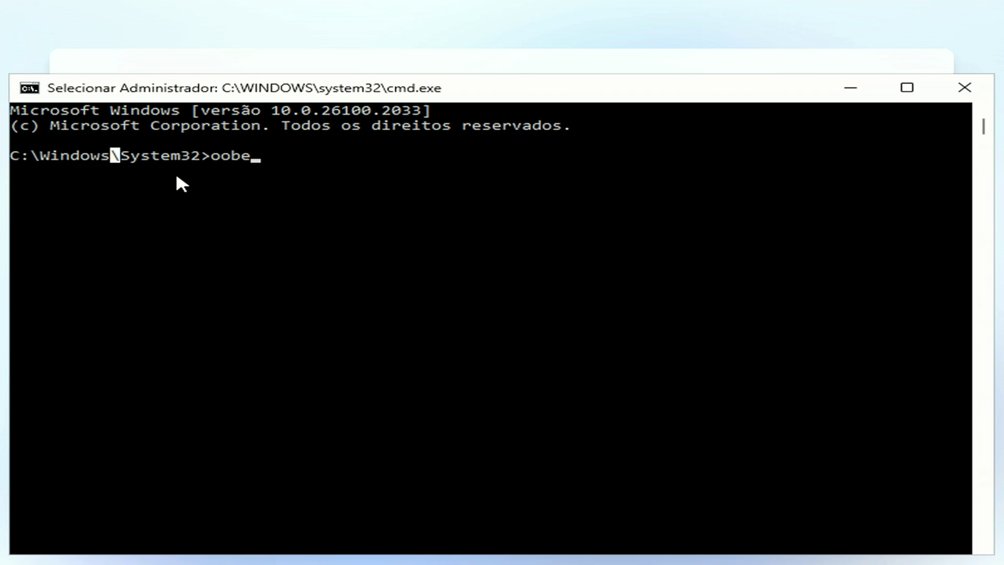
key("Escape")
type("\\")
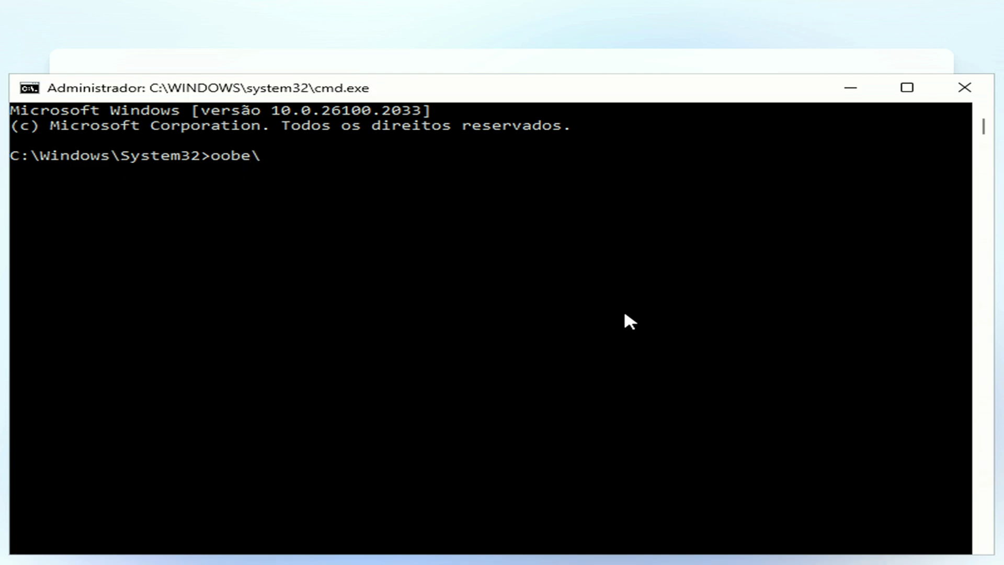
type("bypassnro")
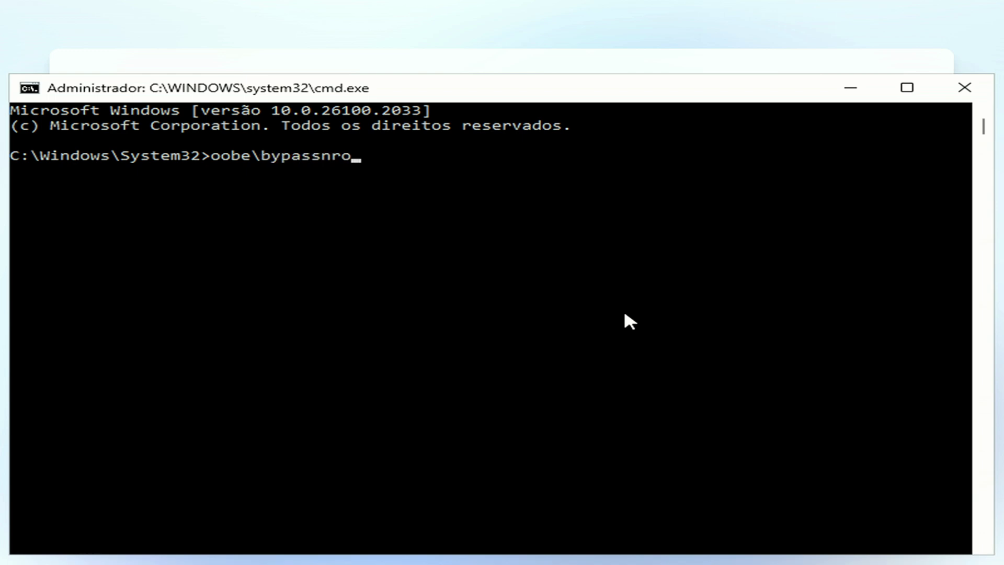
key("Return")
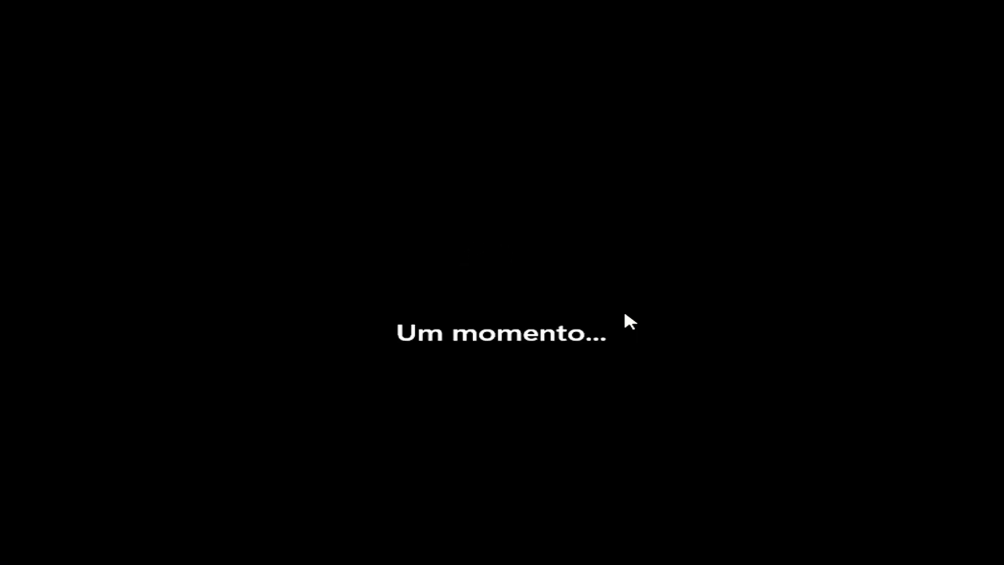
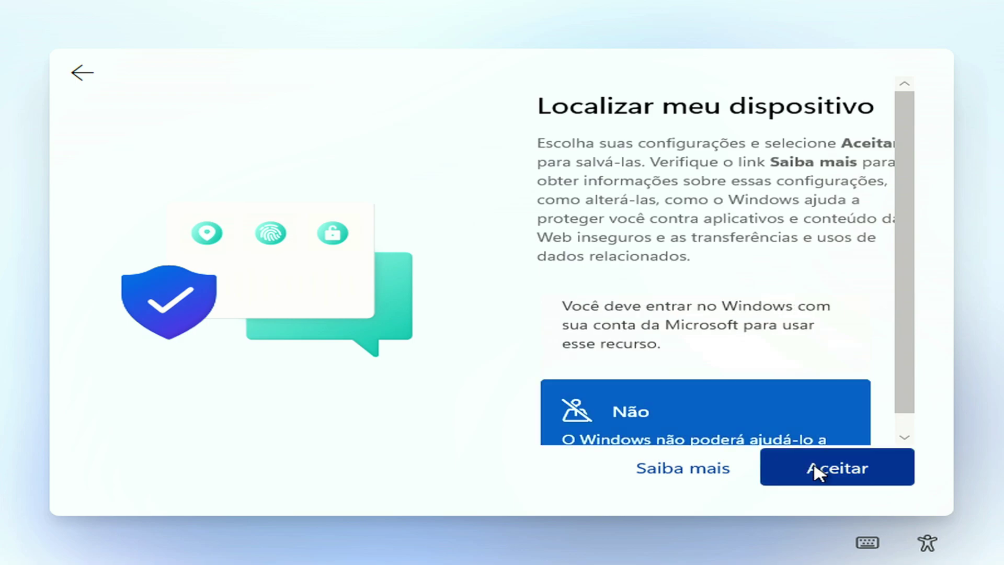
Accept Não for device location tracking, choose Apenas Obrigatórios for diagnostic data and accept the privacy settings.
scroll(683, 393, "down", 5)
scroll(680, 403, "down", 3)
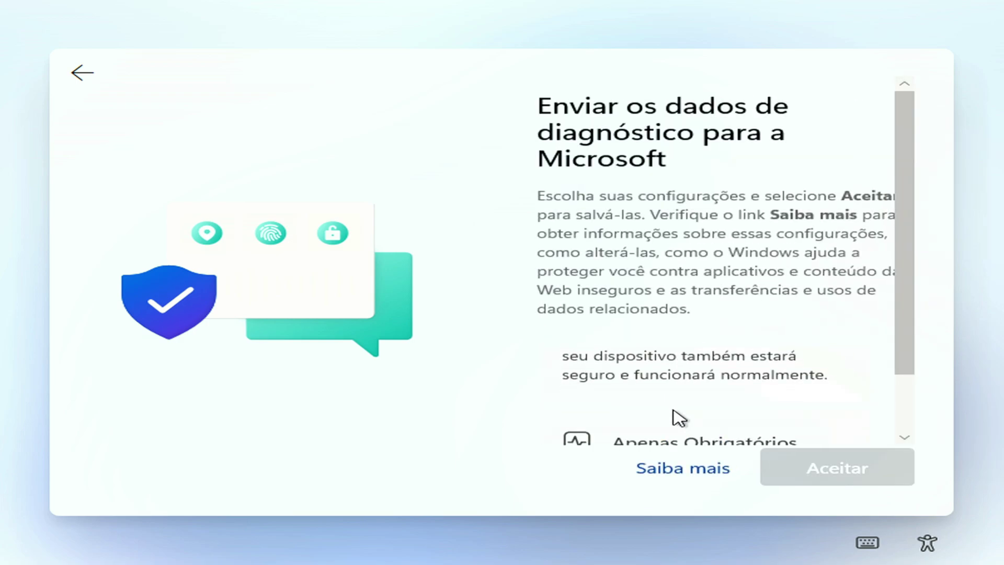
left_click(668, 441)
left_click(797, 468)
left_click(773, 426)
key("Return")
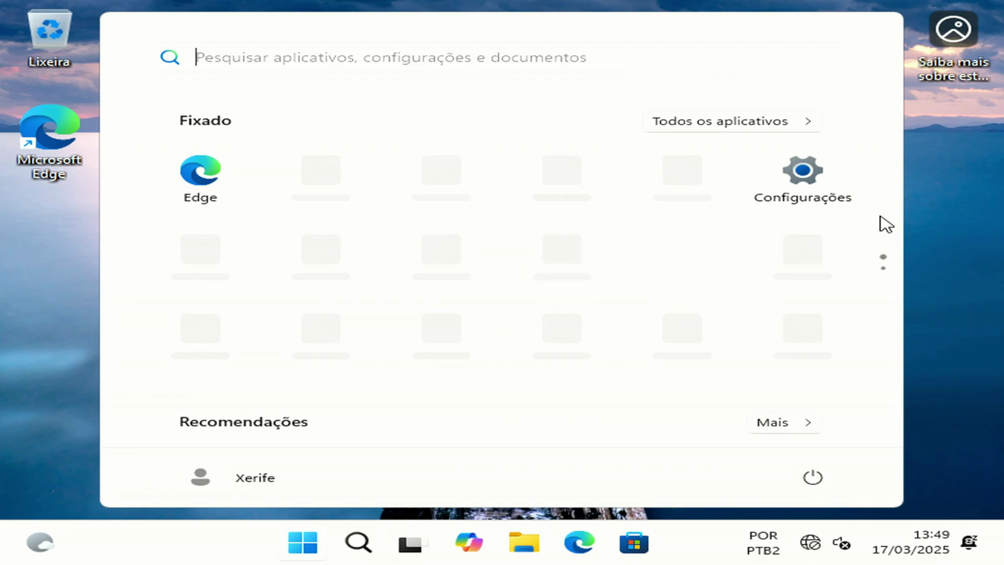
Connect to the Dual-5Ghz._5G Wi-Fi network with automatic connection, entering the network password.
left_click(810, 487)
left_click(817, 543)
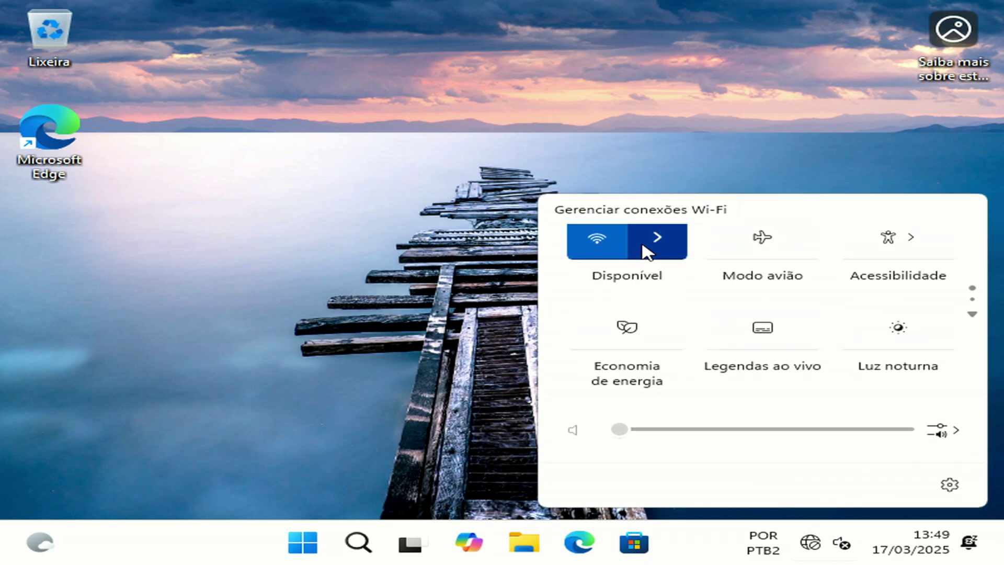
left_click(662, 241)
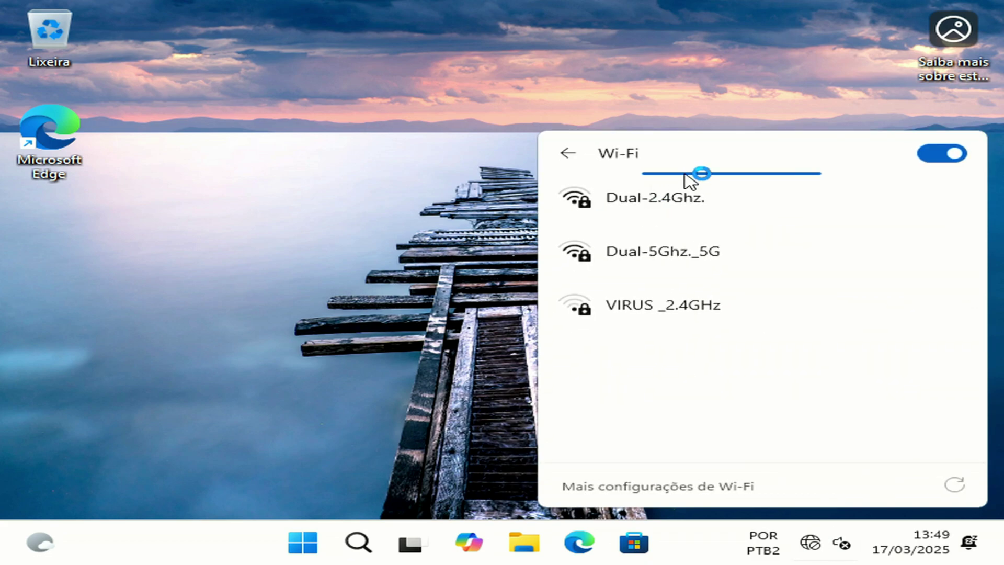
left_click(695, 259)
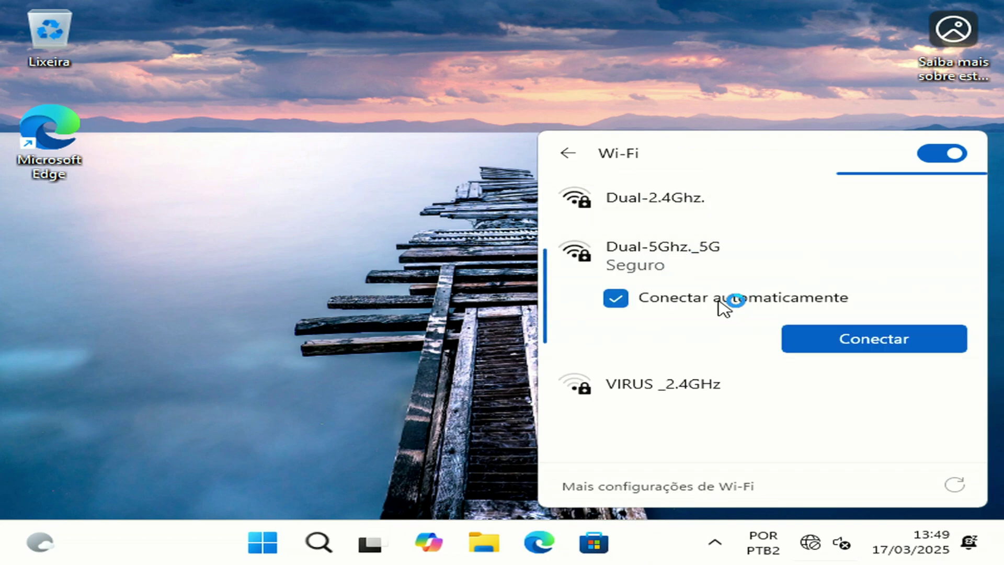
left_click(869, 342)
type("••••")
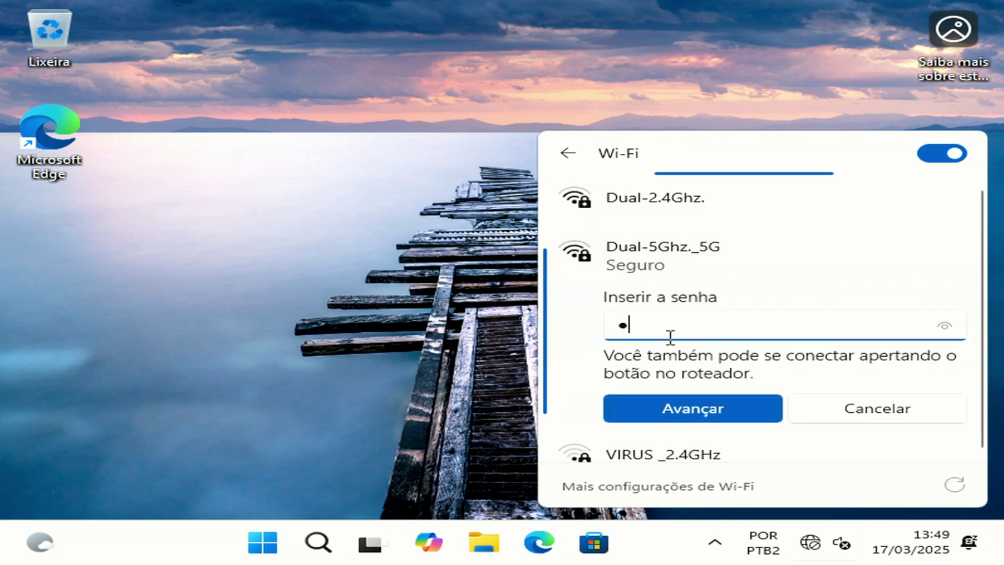
type("••••••")
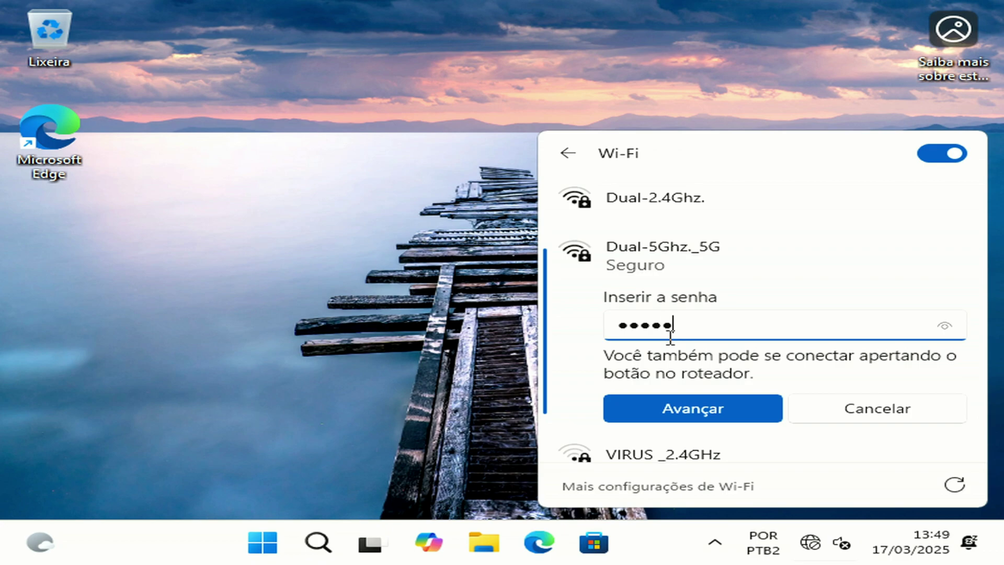
key("Return")
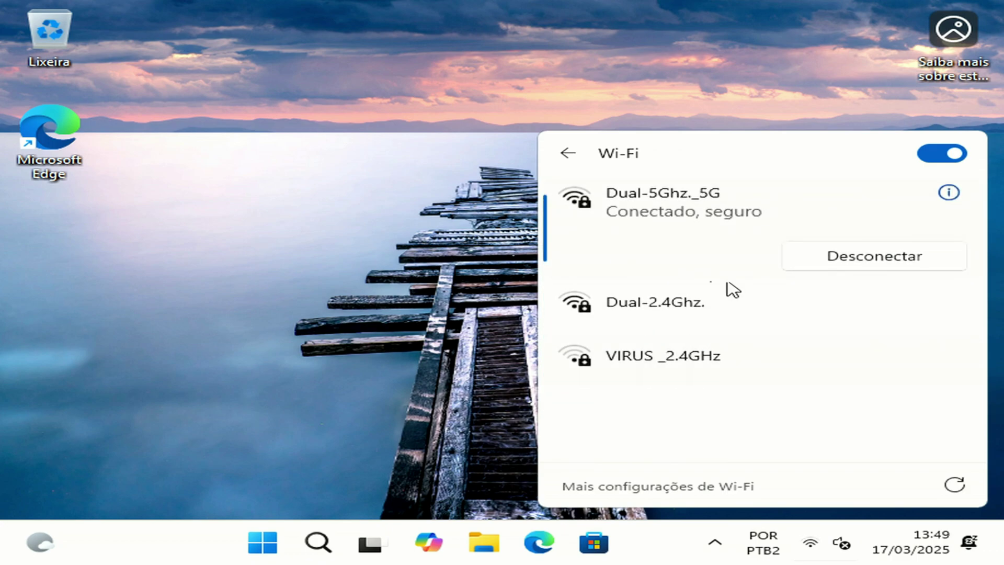
left_click(283, 237)
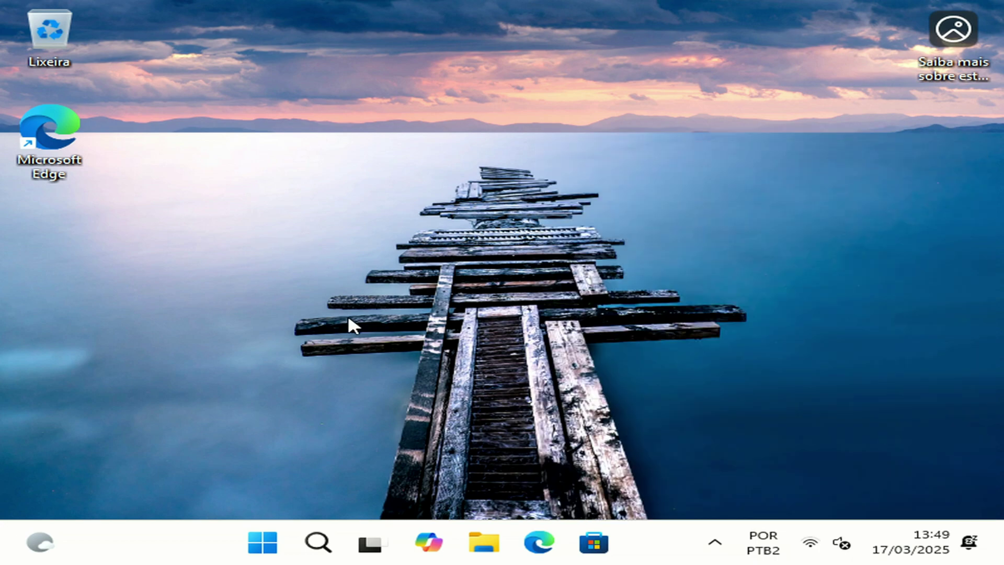
In the Windows Update settings, enable getting the latest updates as soon as they are available and check for updates.
left_click(262, 554)
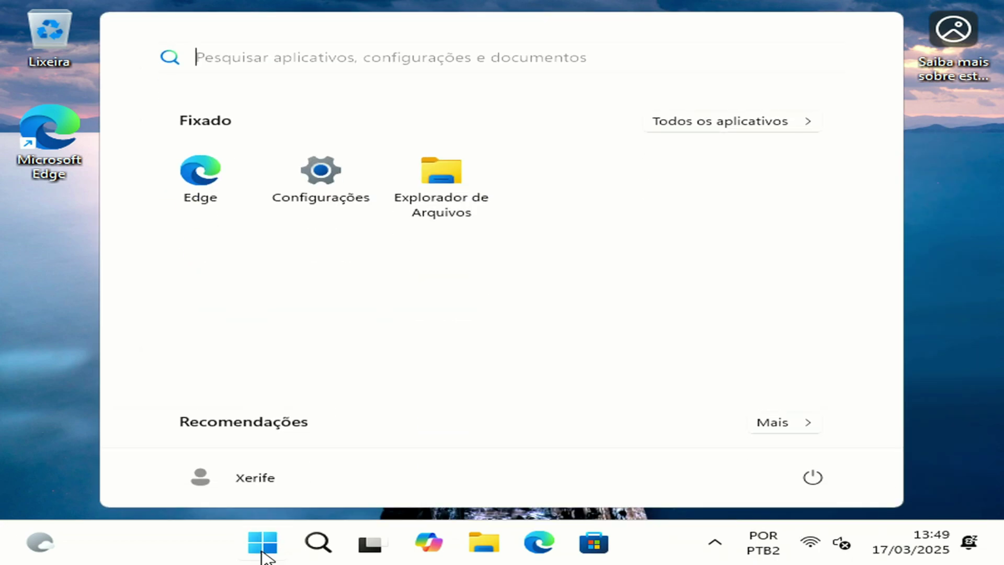
left_click(350, 194)
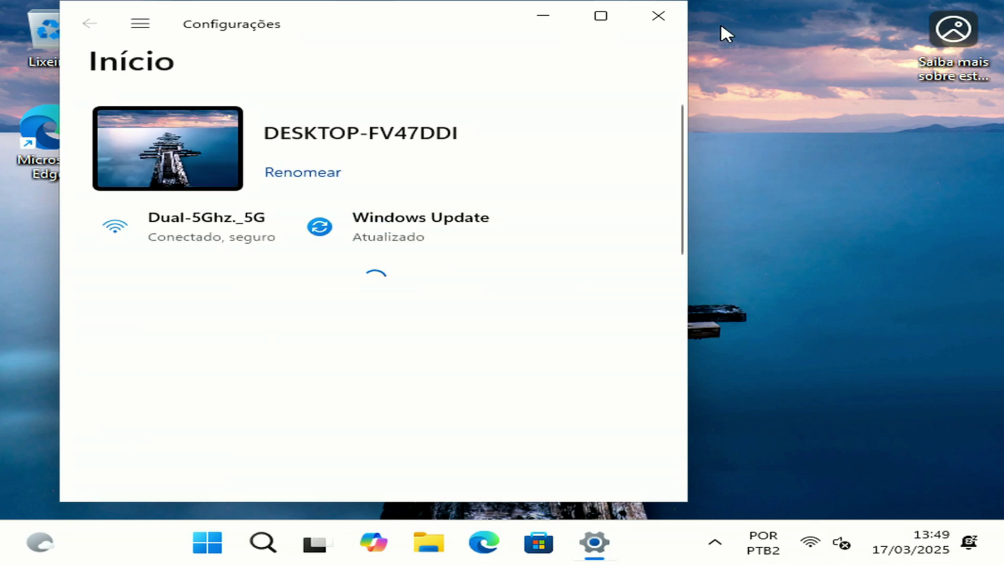
left_click(601, 21)
scroll(89, 381, "down", 3)
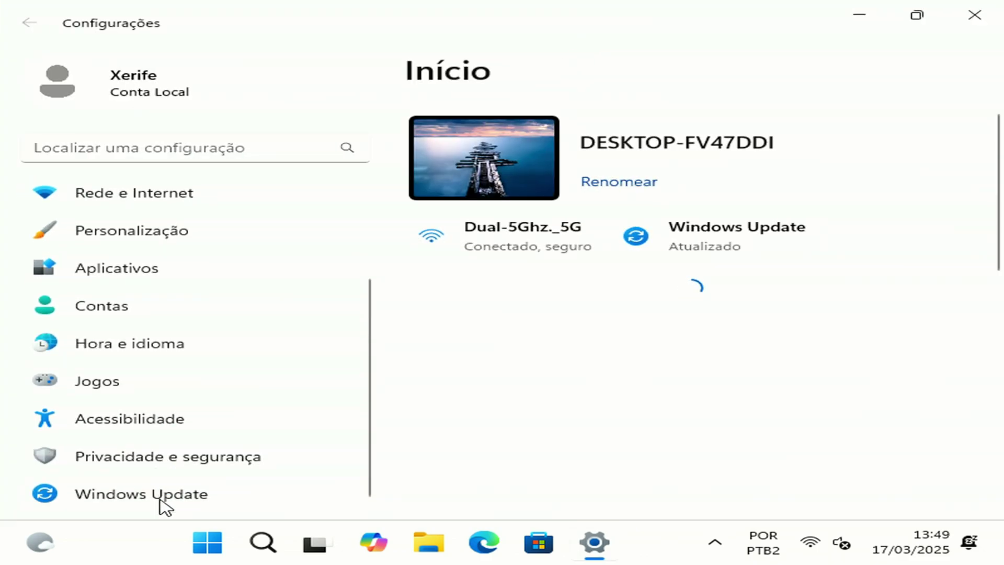
left_click(165, 505)
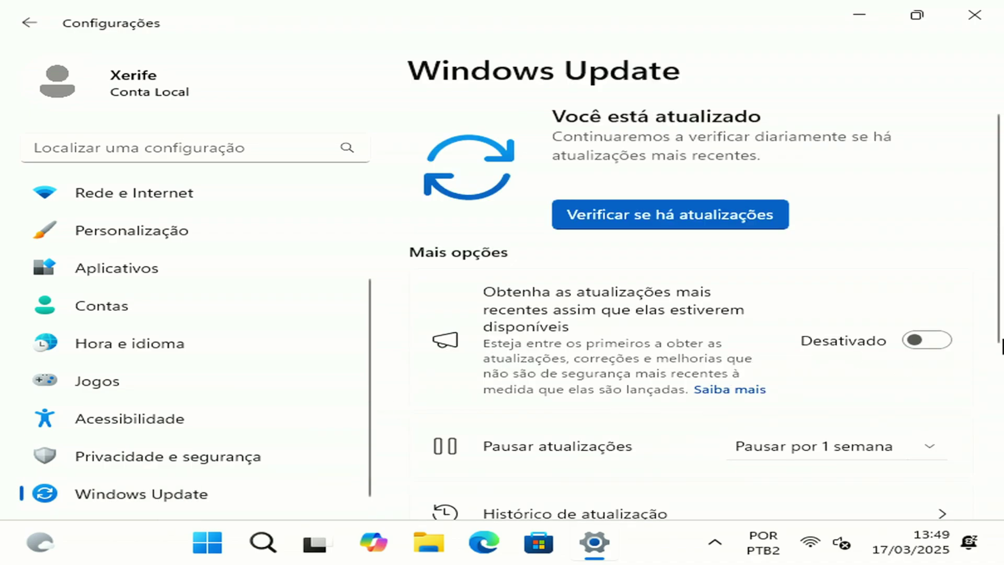
left_click(948, 340)
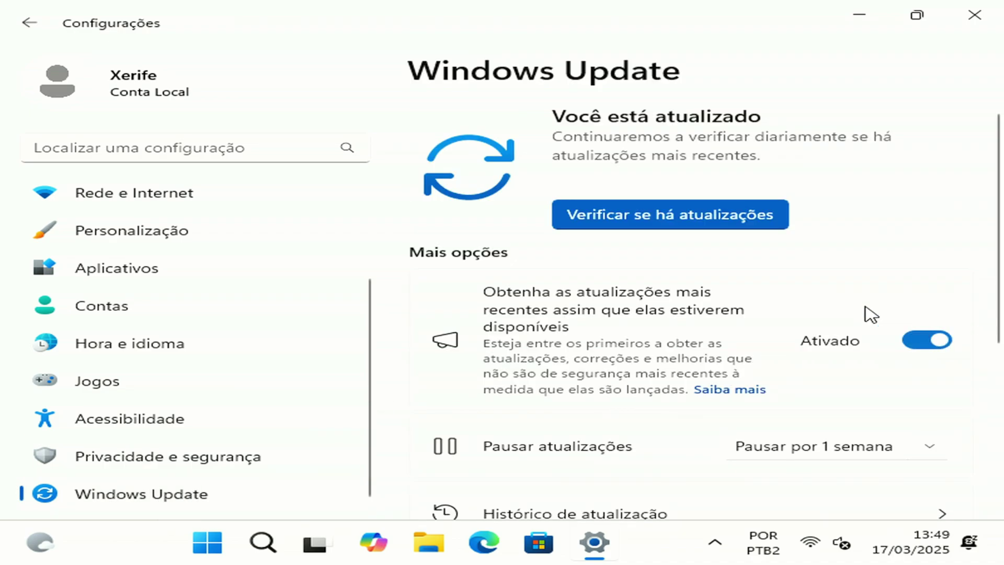
left_click(694, 212)
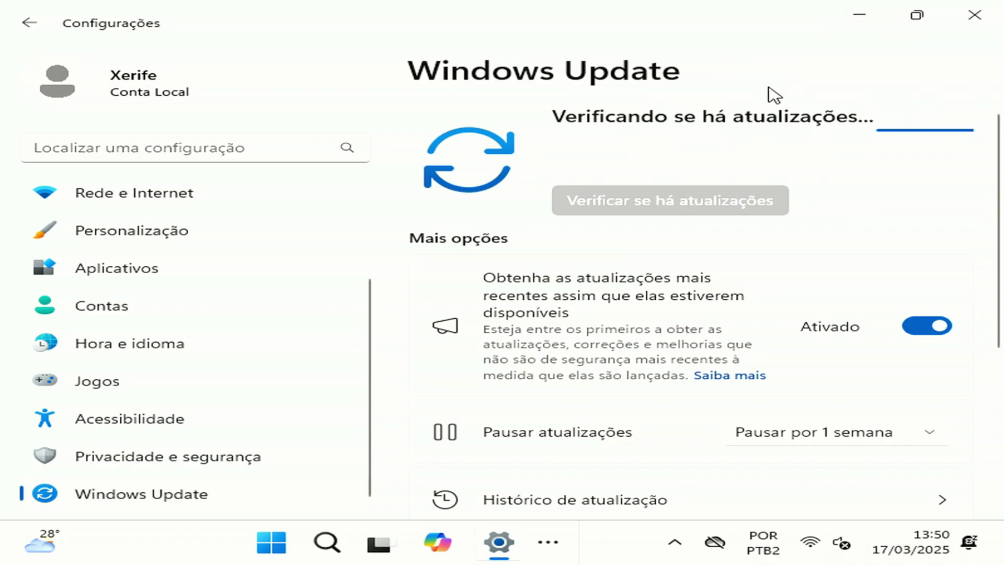
left_click(859, 15)
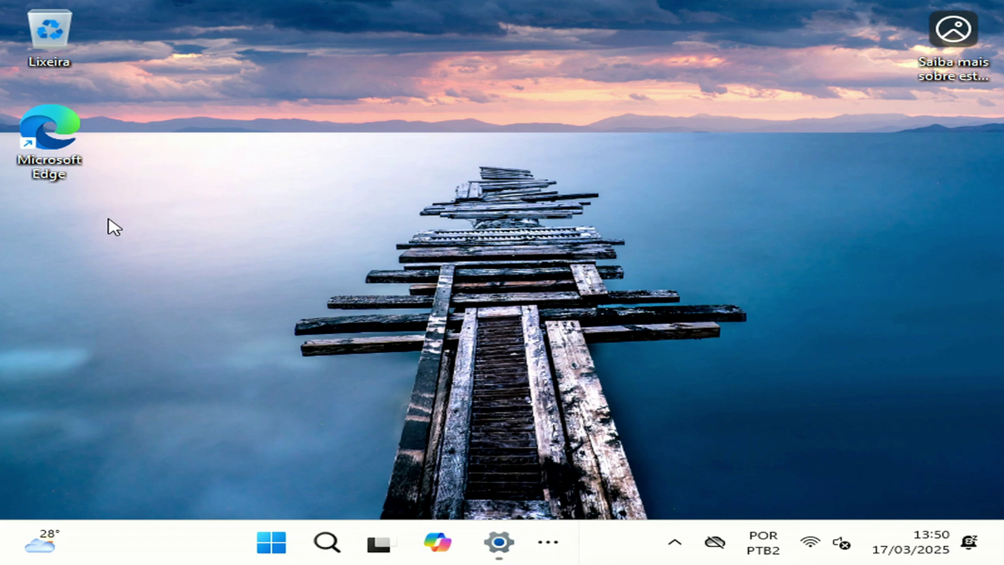
Switch to Microsoft Edge and finish its welcome setup, allowing browsing data inclusion but not activity-based personalization, and close the welcome tab.
double_click(76, 158)
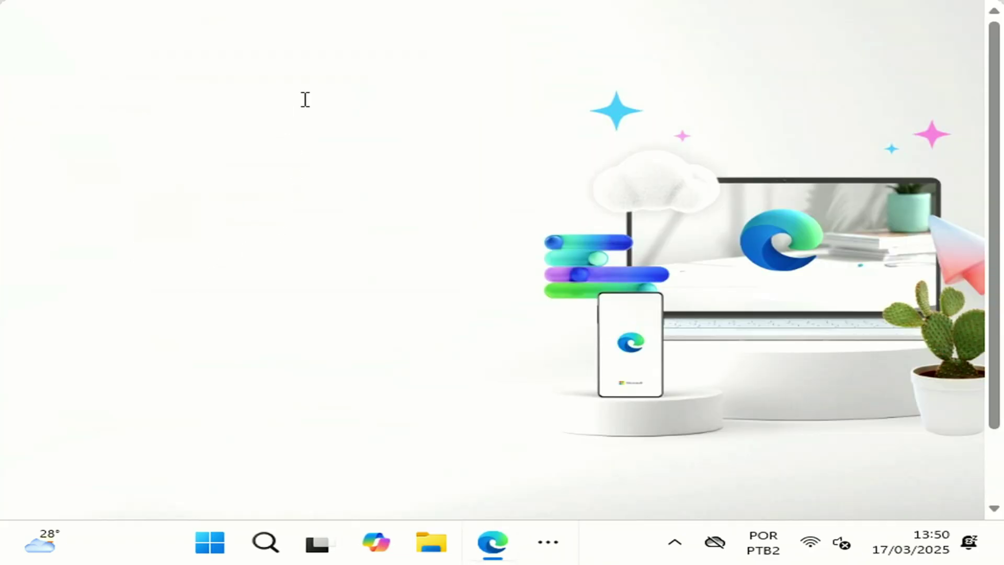
left_click(271, 491)
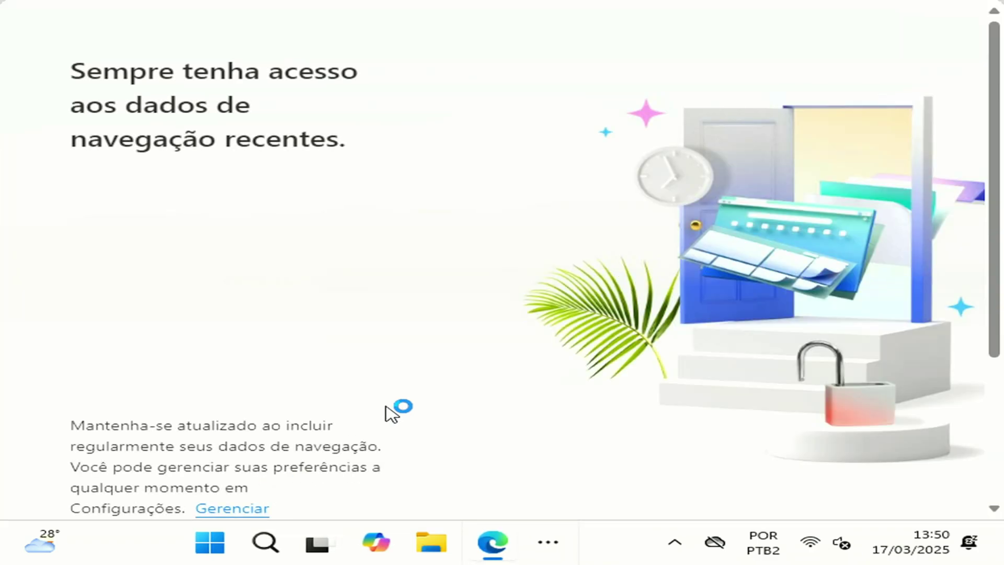
scroll(231, 418, "down", 4)
left_click(110, 328)
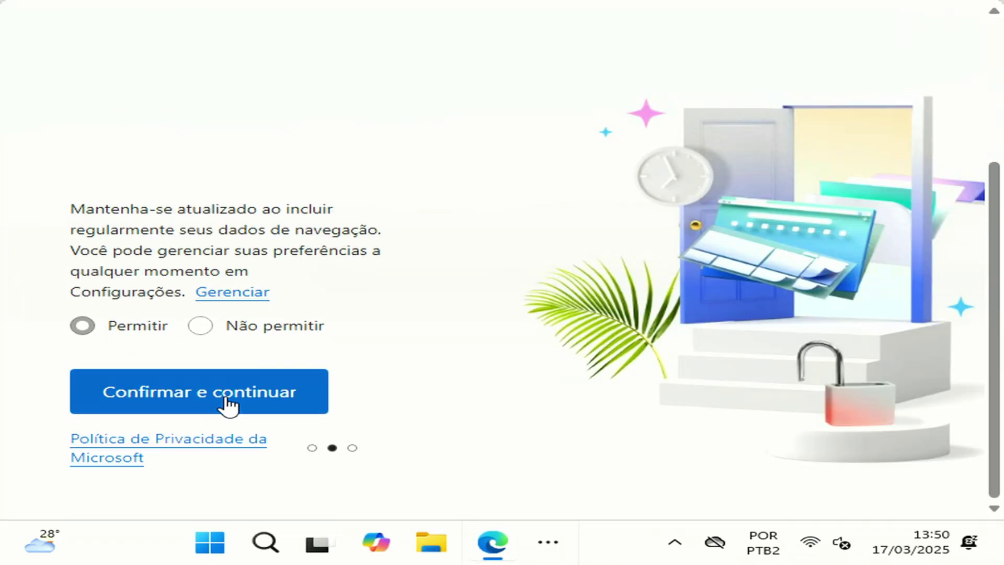
left_click(224, 406)
left_click(205, 420)
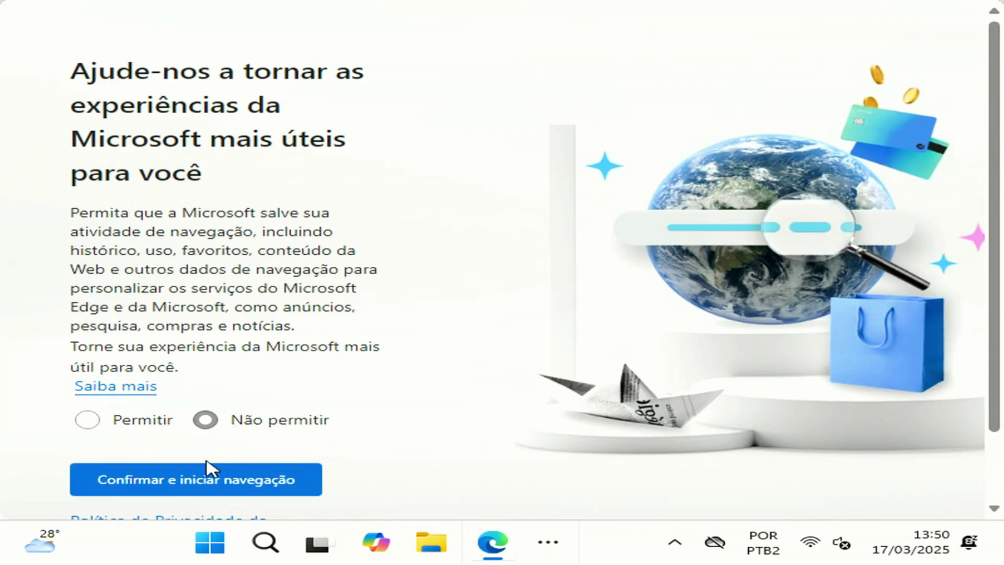
left_click(206, 471)
left_click(434, 27)
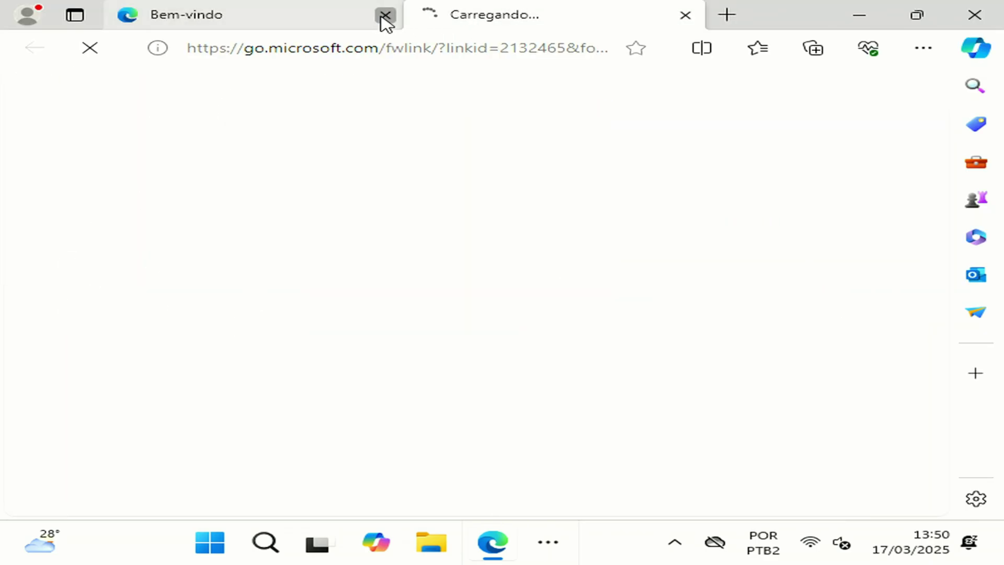
left_click(385, 16)
Search the web for ninite and open the ninite.com site at its "Pick the apps you want" list.
left_click(399, 48)
type("ninitew")
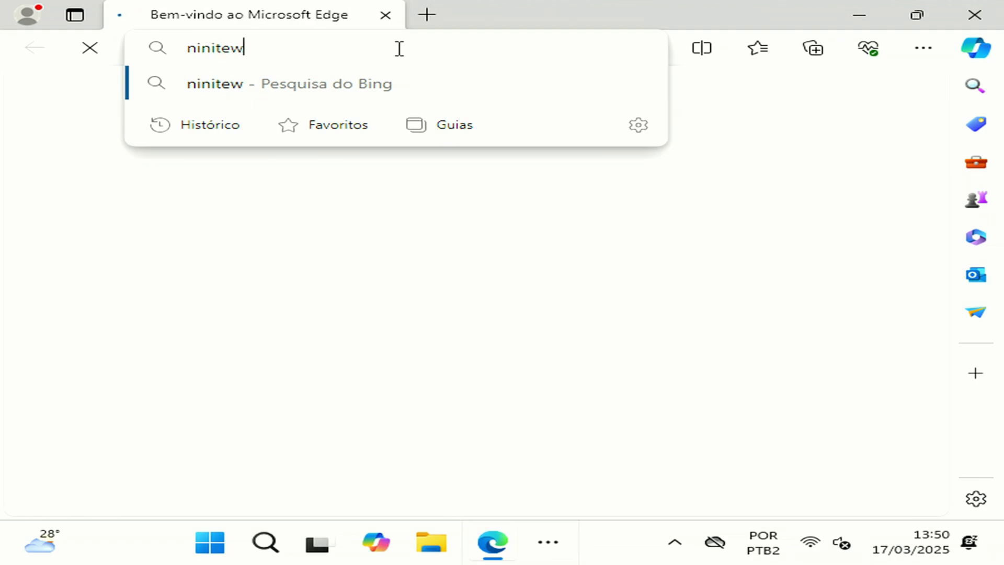
key("BackSpace")
key("Return")
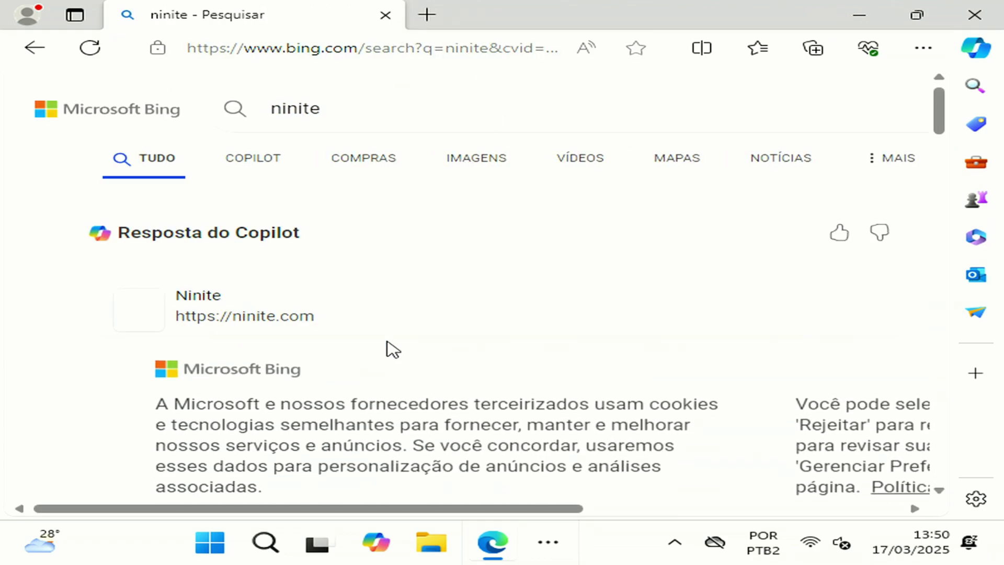
left_click(239, 459)
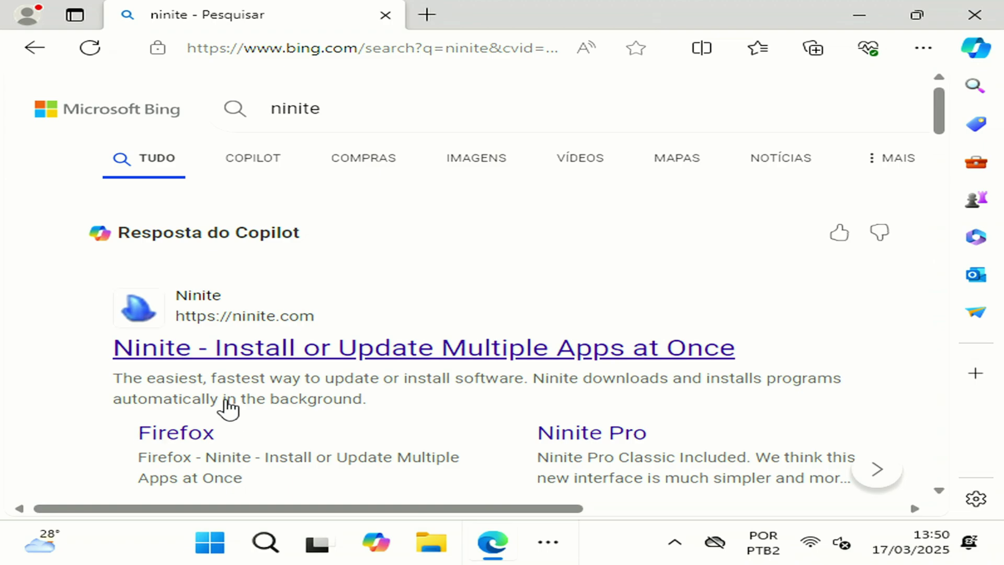
left_click(202, 355)
left_click(384, 17)
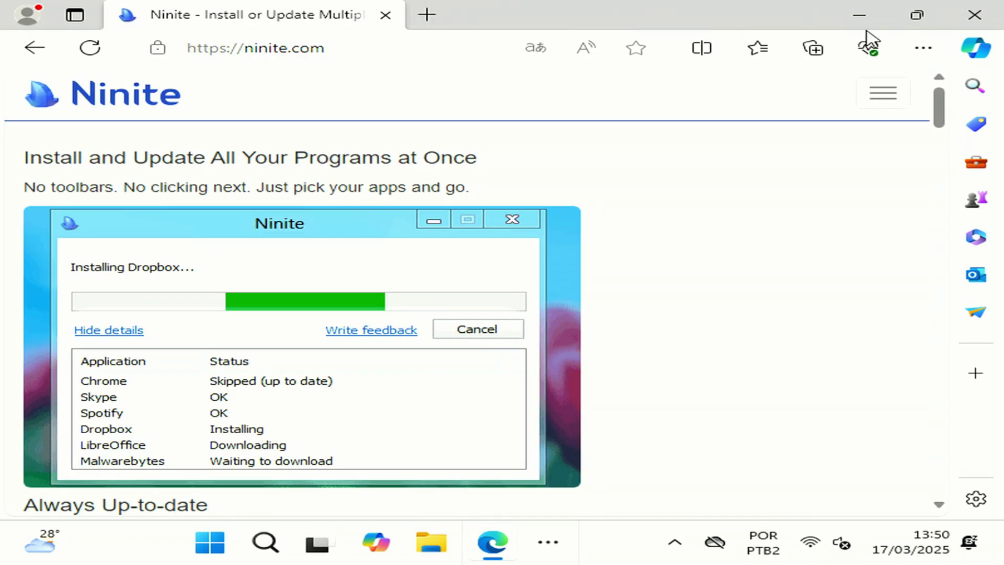
scroll(406, 337, "down", 8)
scroll(346, 314, "up", 10)
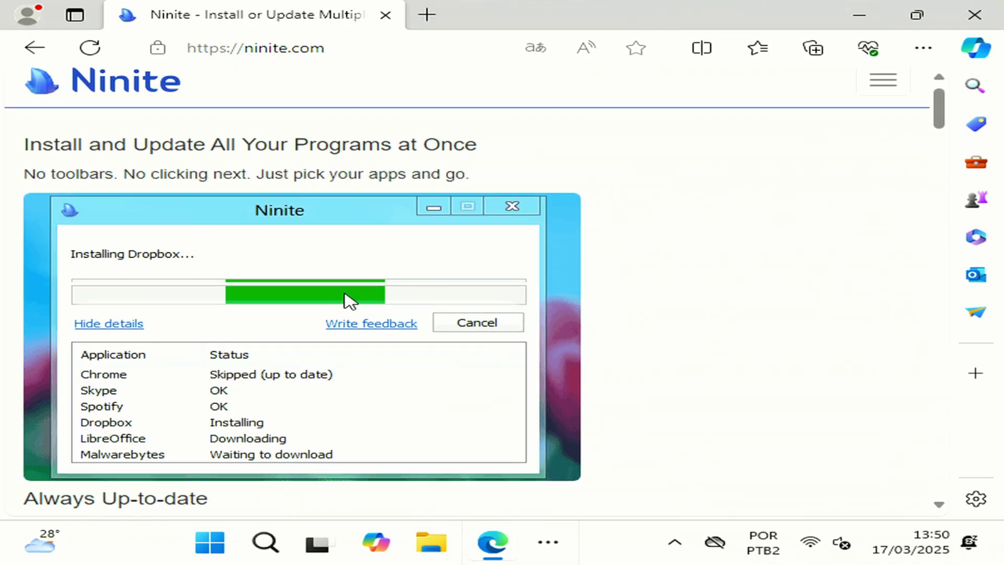
scroll(358, 290, "down", 12)
scroll(322, 288, "down", 3)
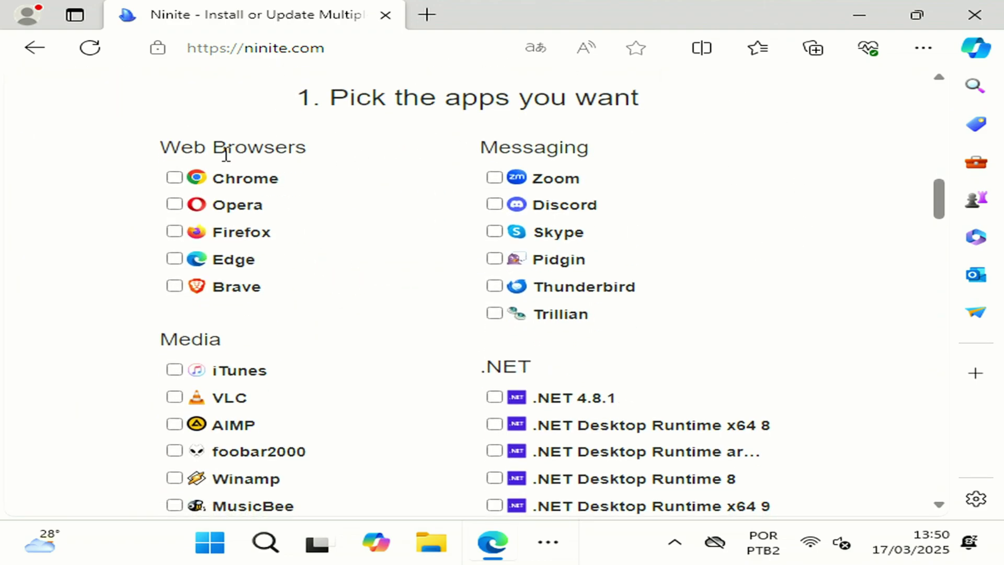
Select Chrome, VLC and 7-Zip in the Ninite app list and download the custom installer.
scroll(516, 217, "down", 2)
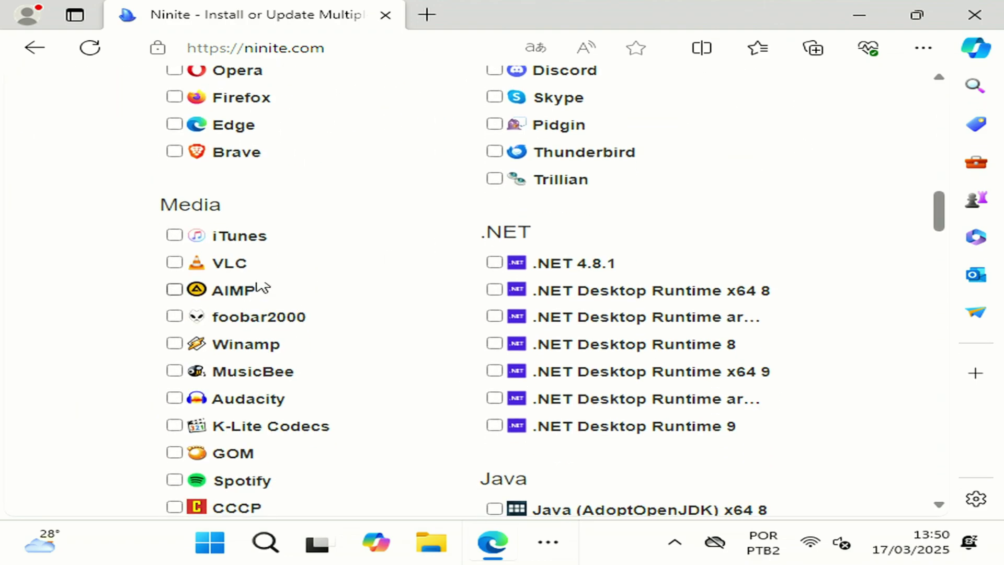
left_click(175, 263)
scroll(332, 328, "down", 6)
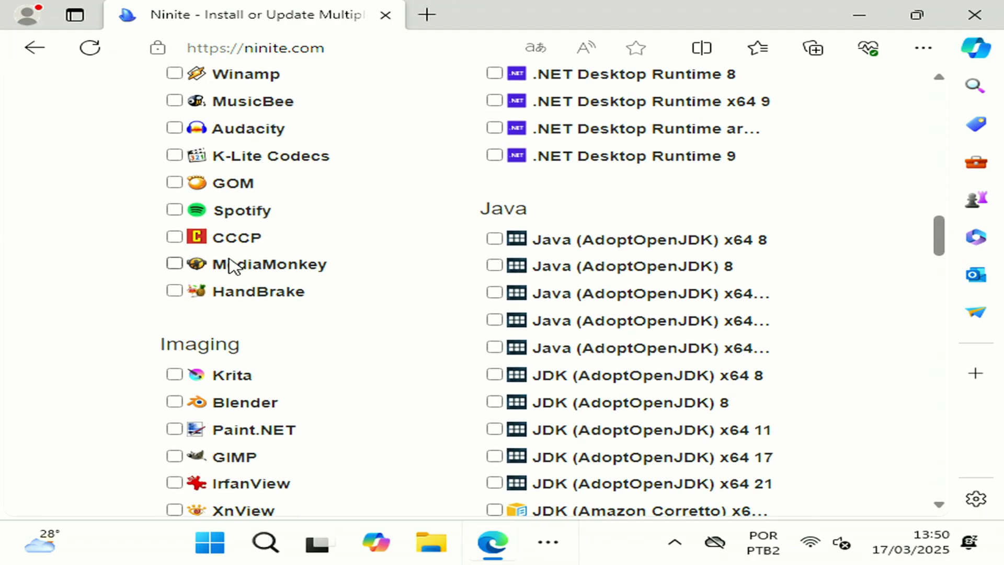
scroll(251, 288, "down", 5)
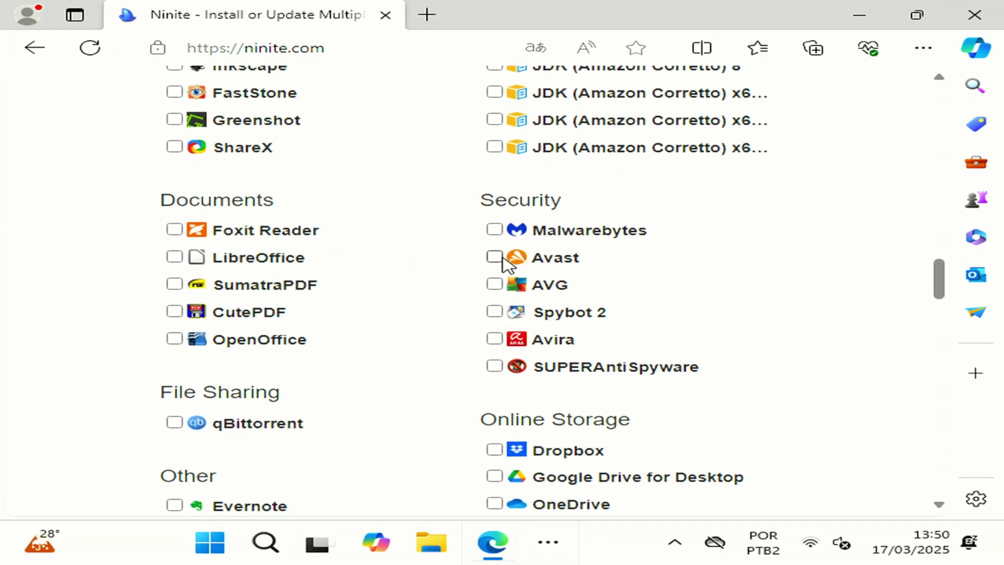
scroll(447, 280, "down", 4)
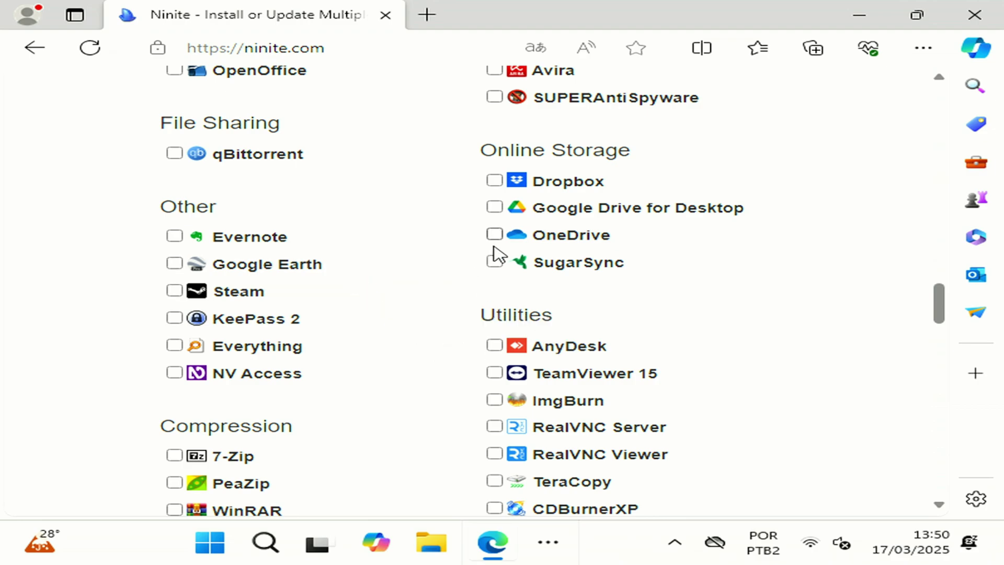
scroll(470, 276, "down", 2)
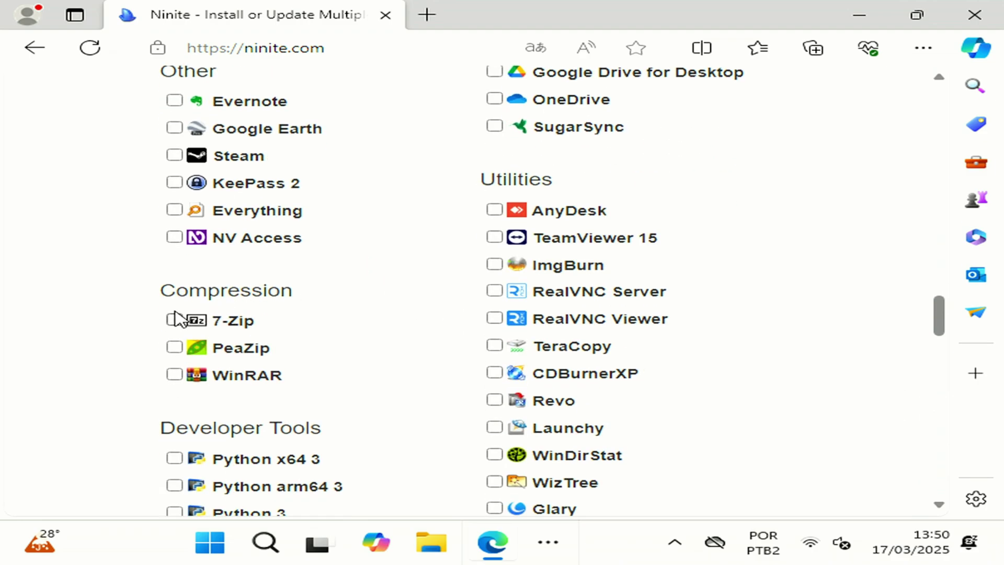
scroll(246, 336, "down", 7)
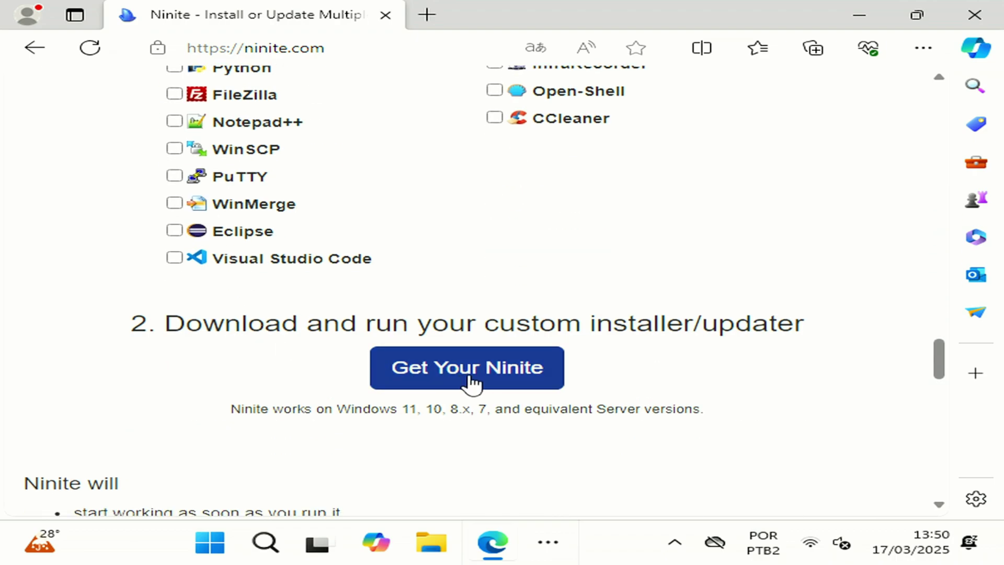
left_click(429, 368)
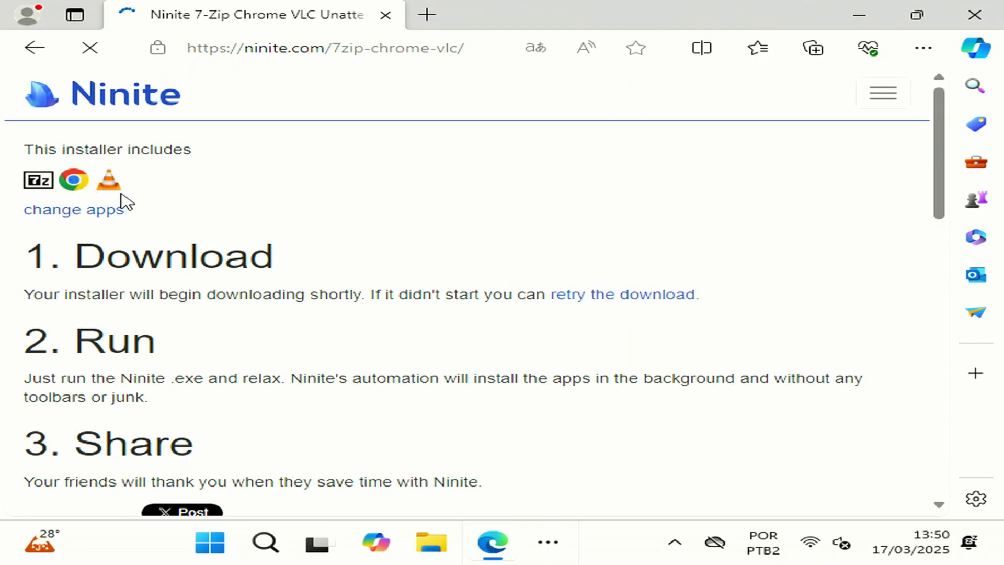
Run the downloaded Ninite 7Zip Chrome VLC Installer.exe, allow it to make changes to the device, and close the browser.
scroll(124, 202, "down", 3)
scroll(183, 264, "down", 4)
scroll(639, 269, "up", 7)
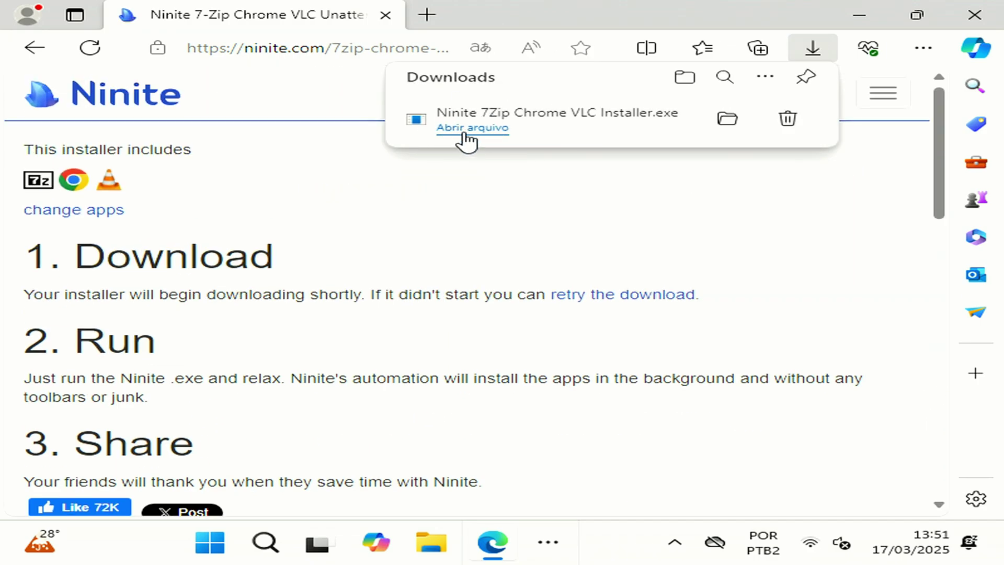
left_click(463, 132)
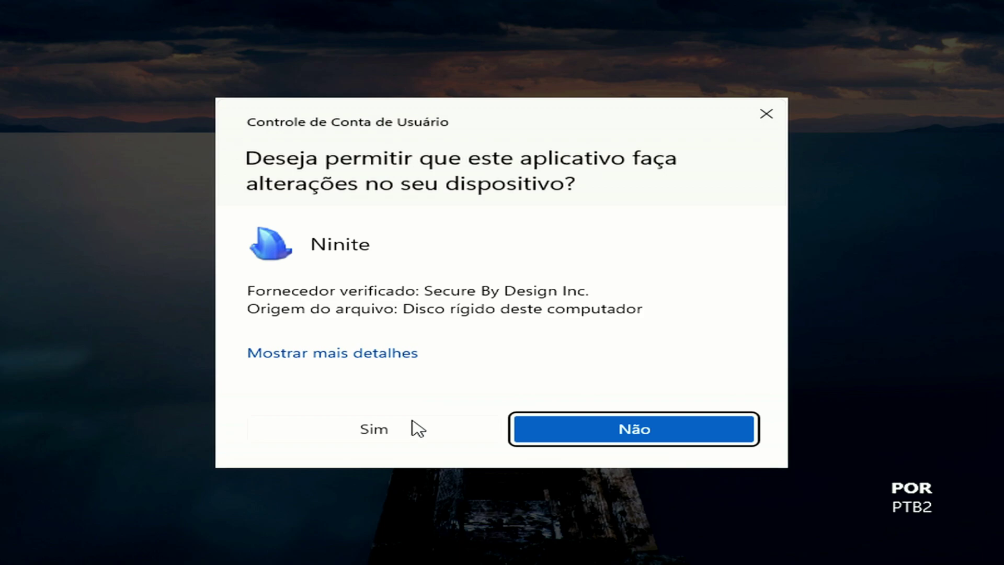
left_click(413, 425)
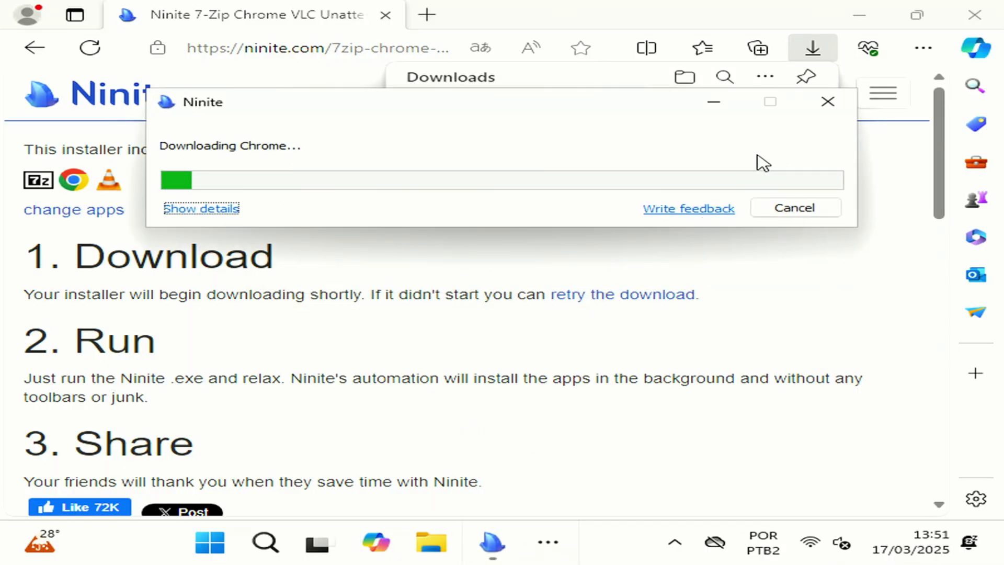
left_click(944, 29)
left_click(975, 14)
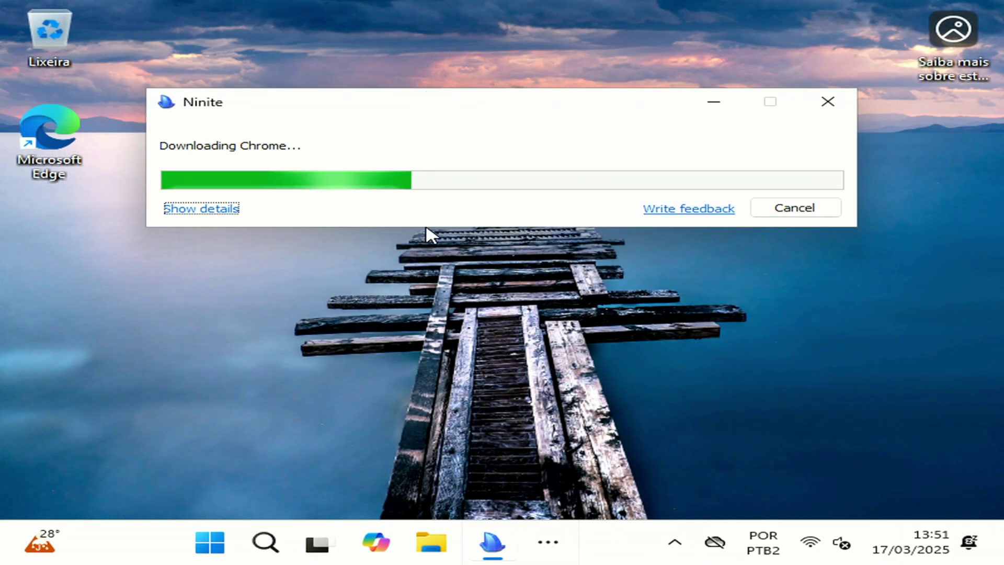
Open the Windows Update settings, examine the status of the listed system and driver updates, including the Intel Display driver, and minimize Settings.
left_click(206, 547)
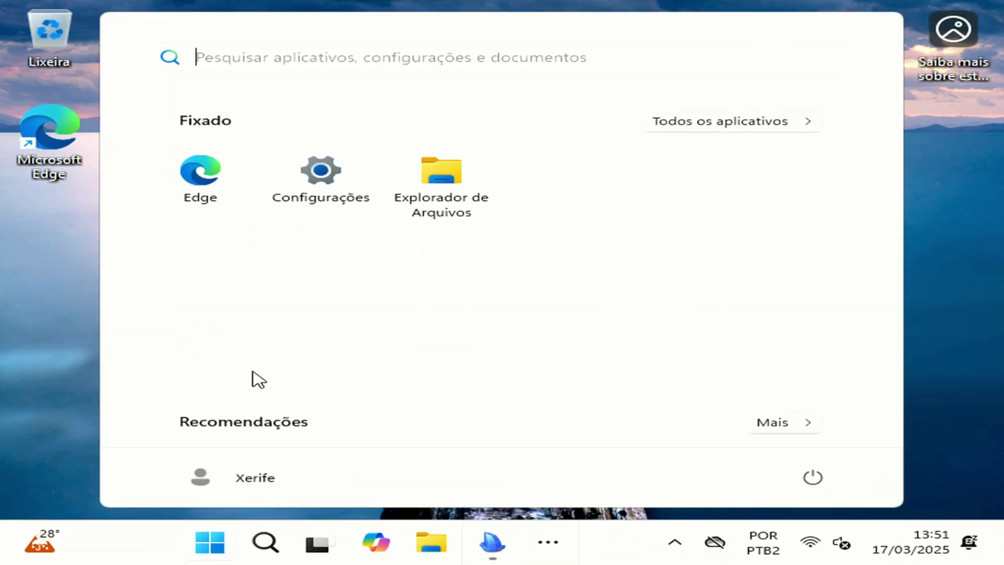
left_click(309, 188)
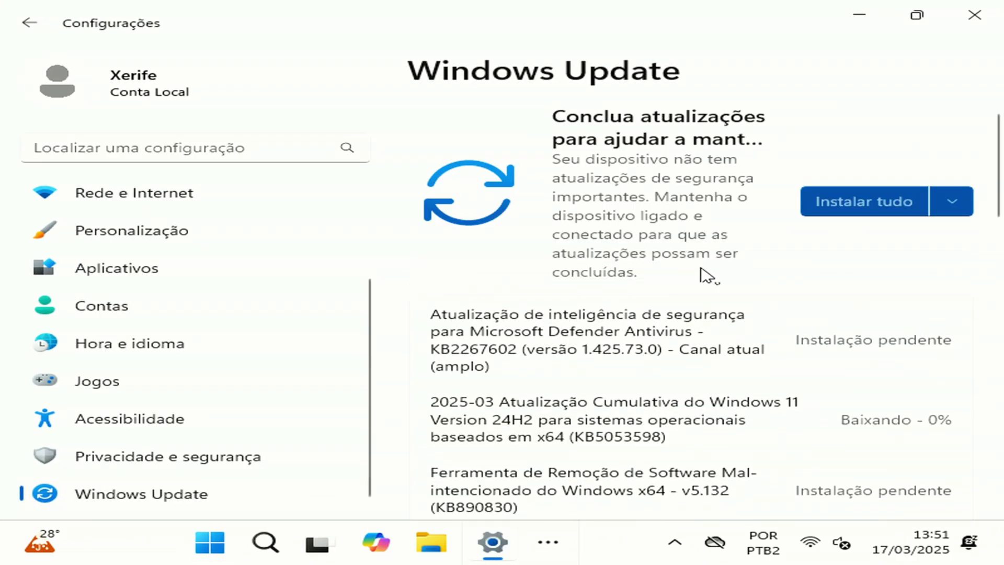
scroll(702, 274, "down", 10)
scroll(716, 329, "up", 10)
scroll(565, 356, "down", 5)
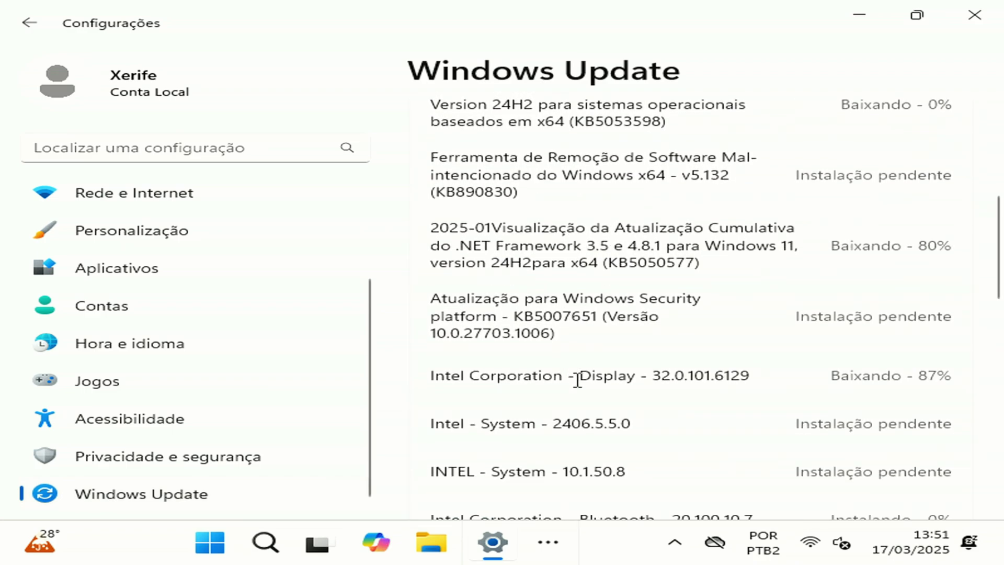
left_click_drag(578, 380, 608, 380)
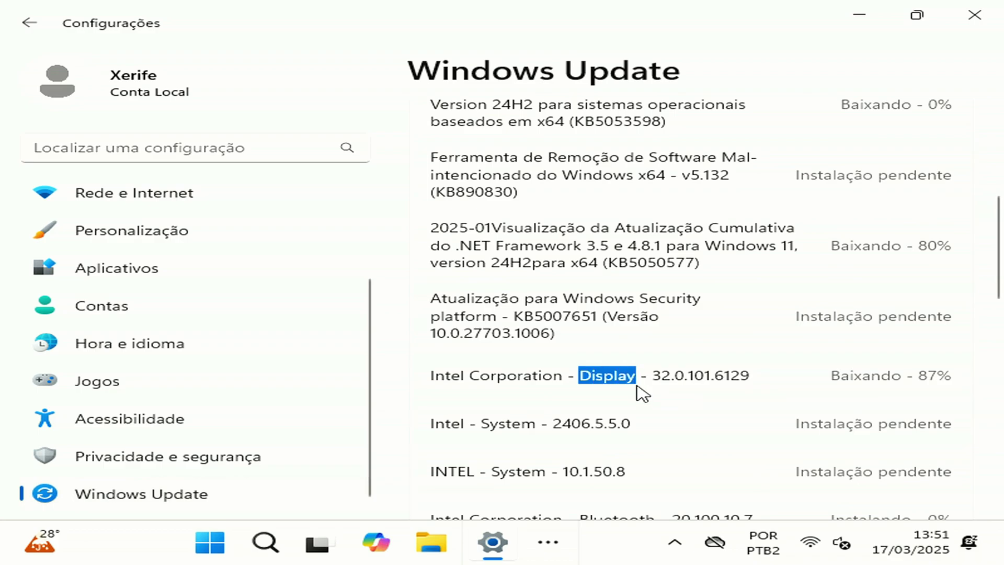
left_click(631, 385)
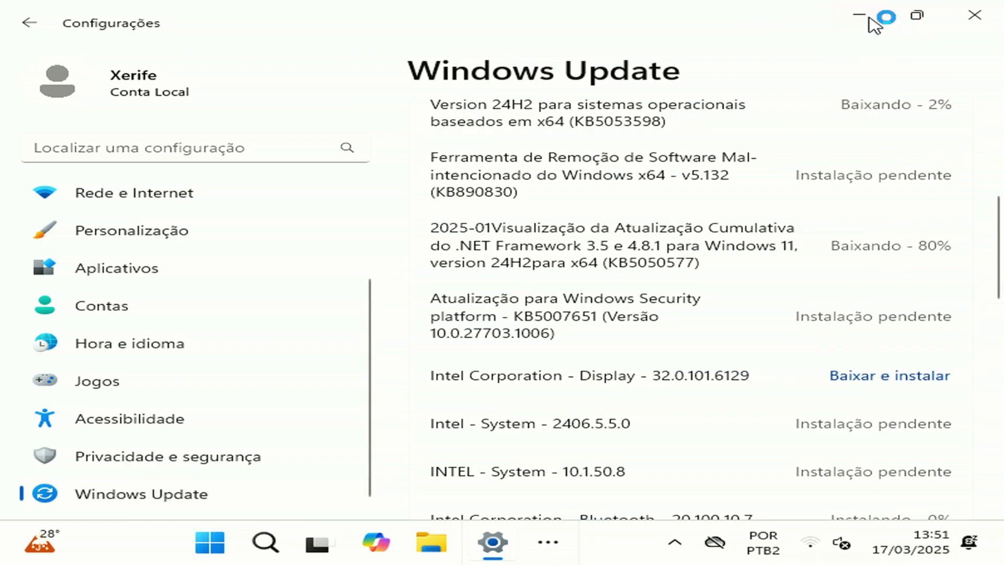
scroll(810, 305, "up", 5)
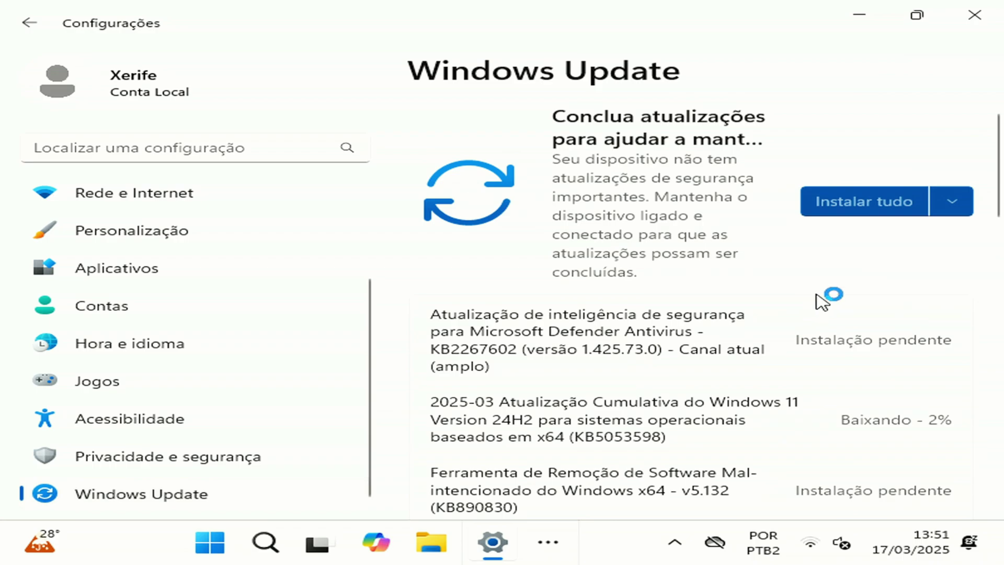
scroll(843, 278, "down", 12)
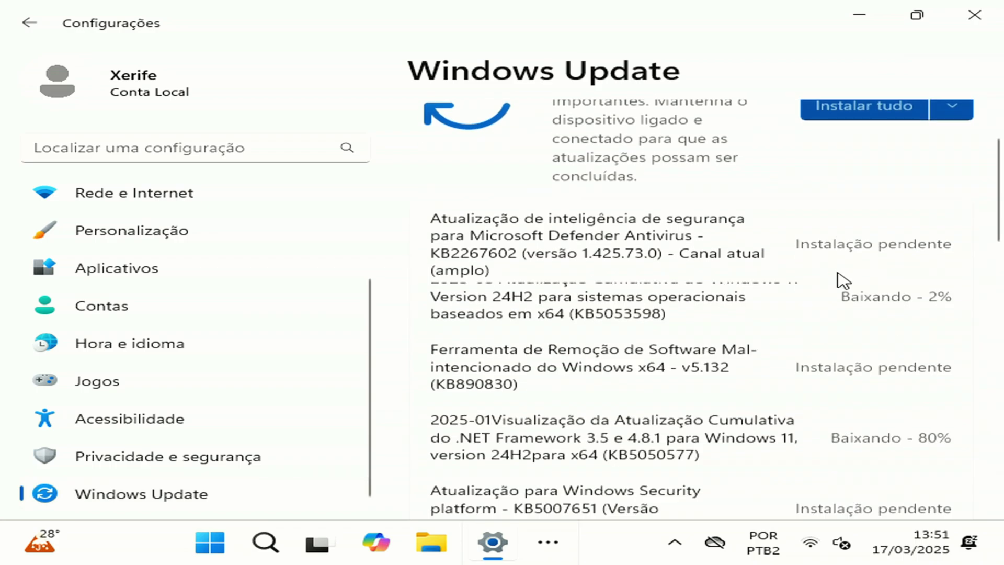
scroll(823, 320, "up", 12)
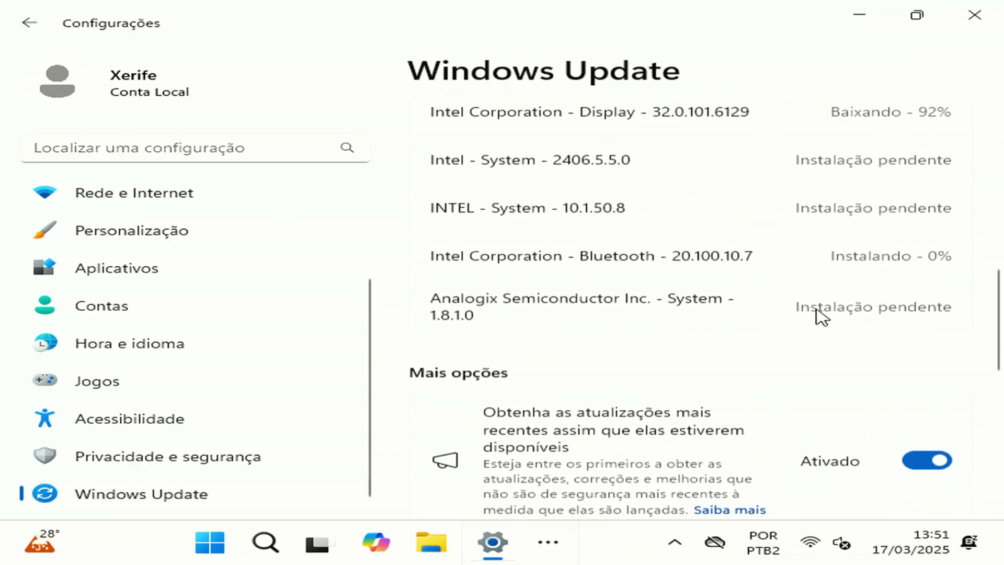
left_click(860, 14)
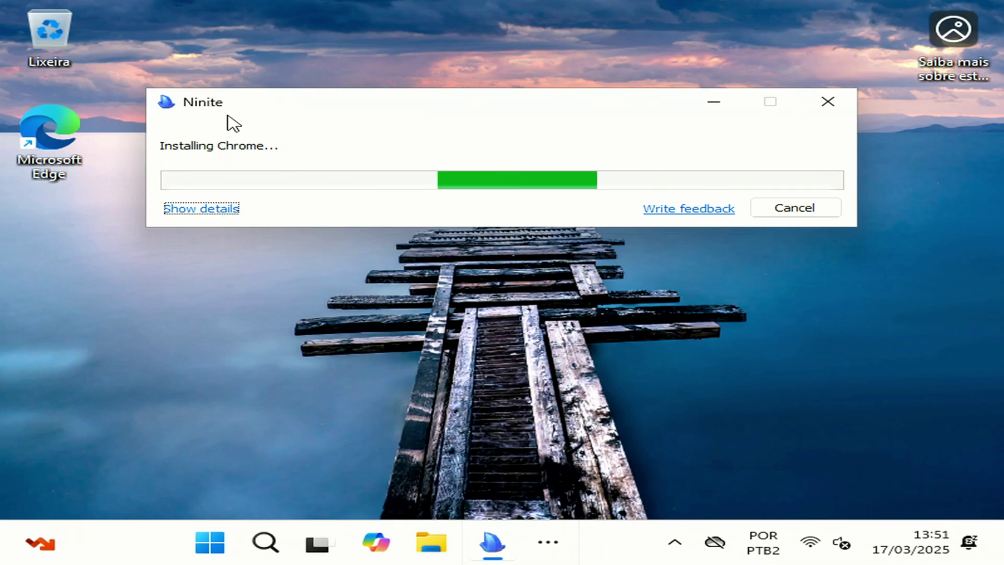
Wait for Ninite to finish installing the selected apps and close its window.
left_click(73, 227)
left_click_drag(73, 227, 82, 387)
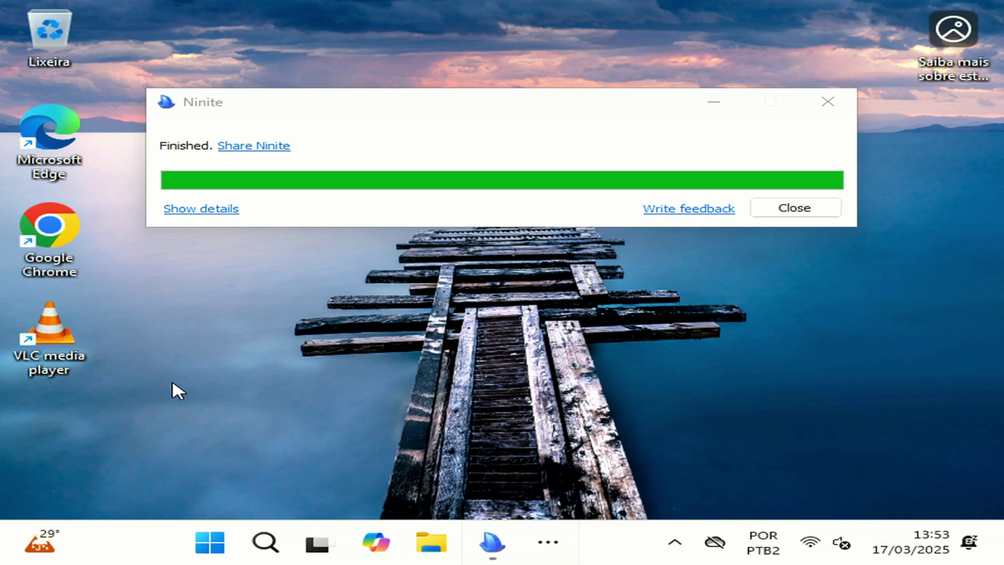
left_click(767, 215)
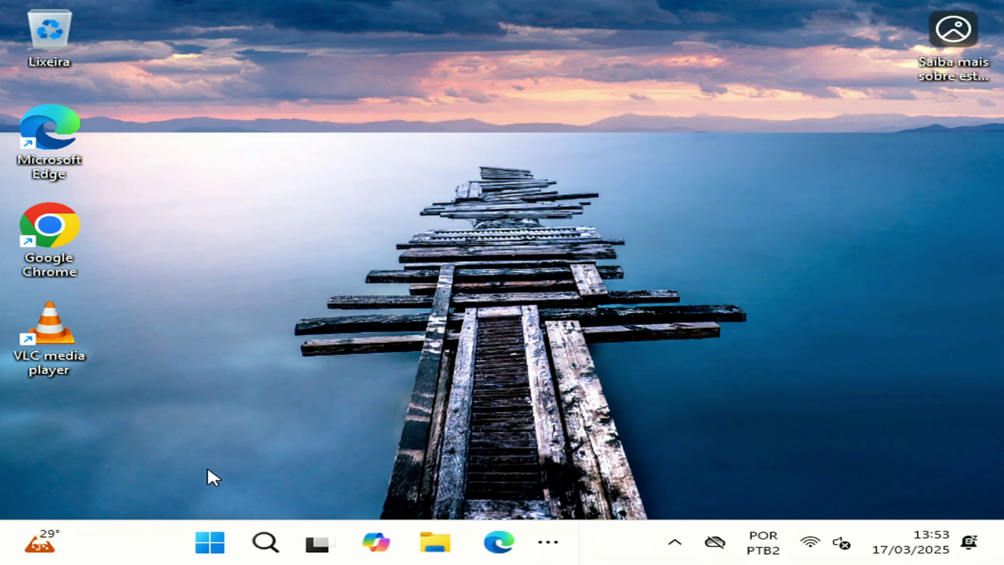
Reopen the Windows Update settings, check the progress of each update again, and close Settings.
left_click(209, 546)
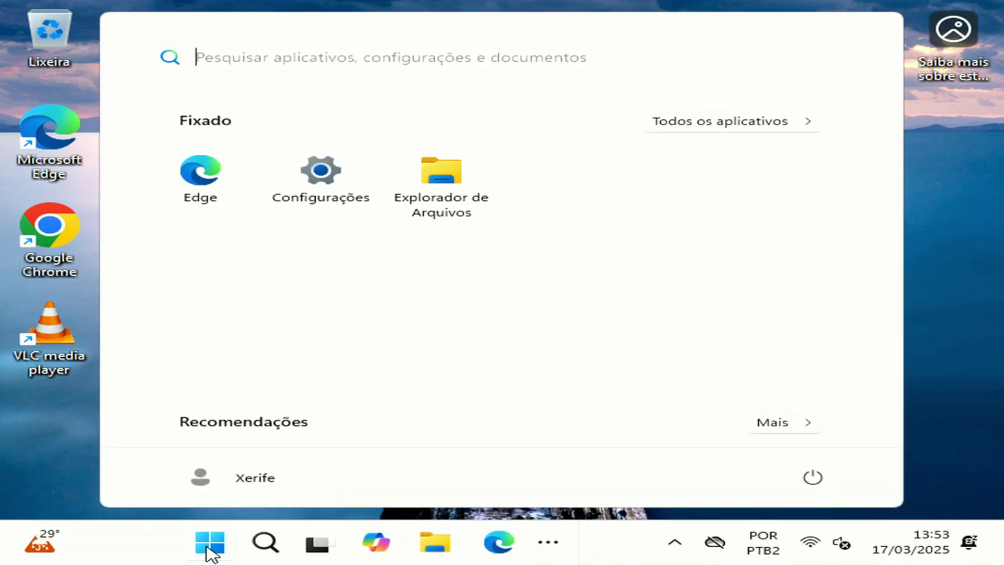
left_click(359, 188)
scroll(711, 314, "down", 3)
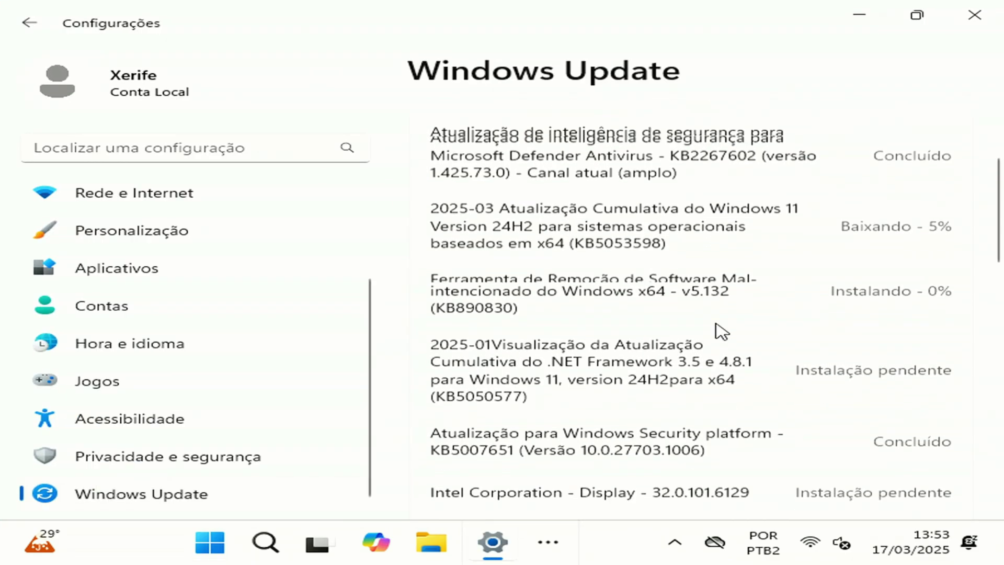
scroll(723, 332, "down", 2)
scroll(698, 346, "down", 3)
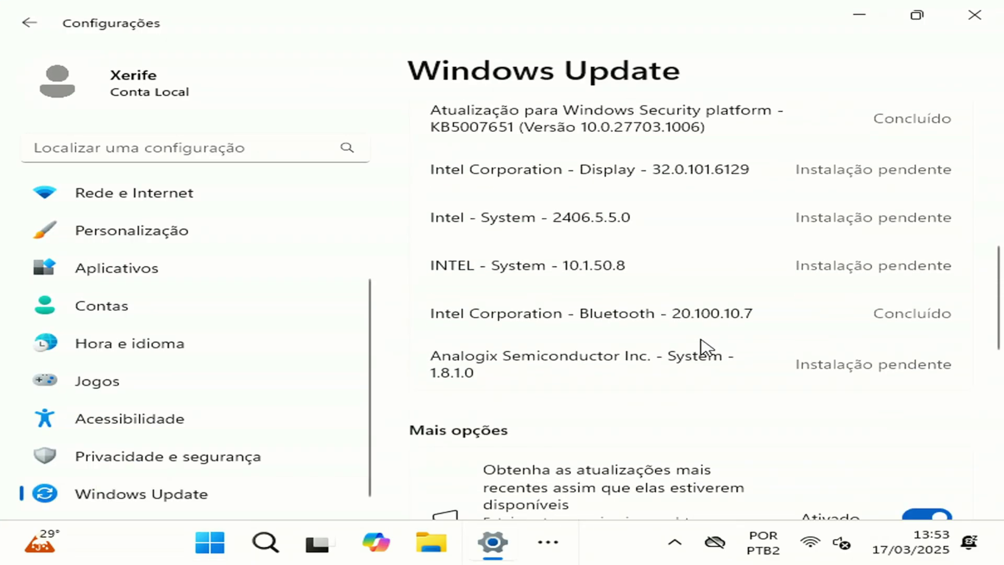
scroll(680, 348, "up", 4)
scroll(660, 348, "up", 4)
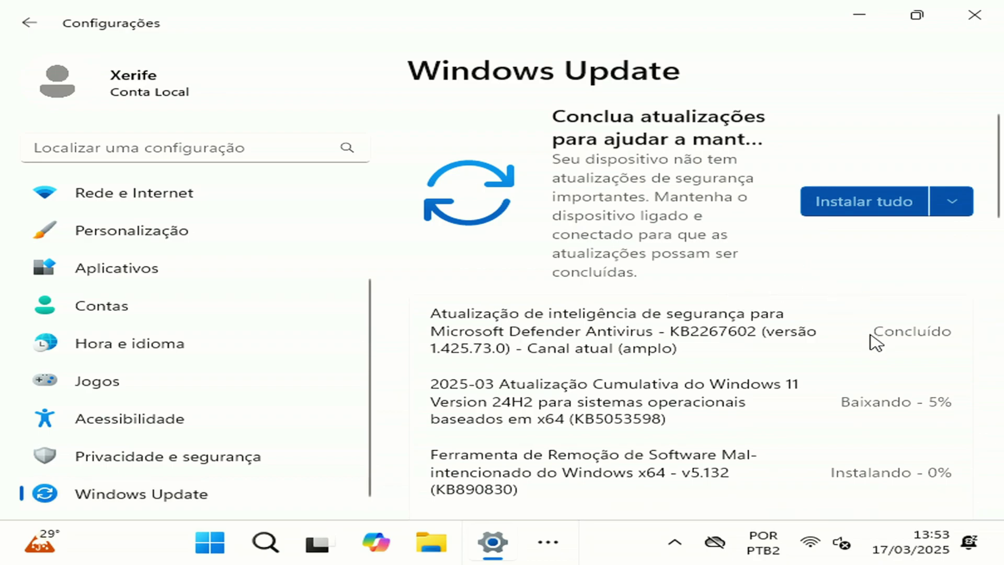
left_click(974, 14)
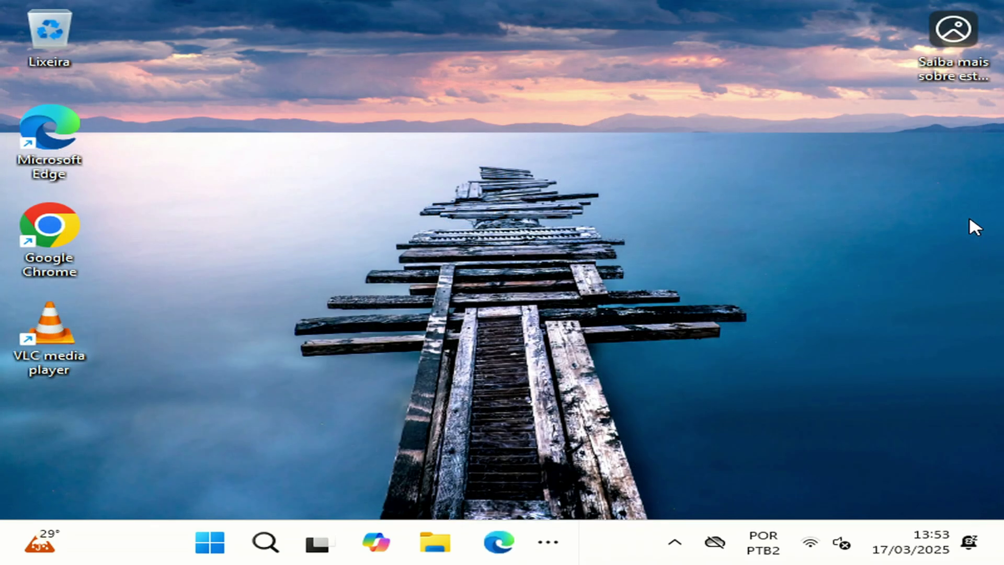